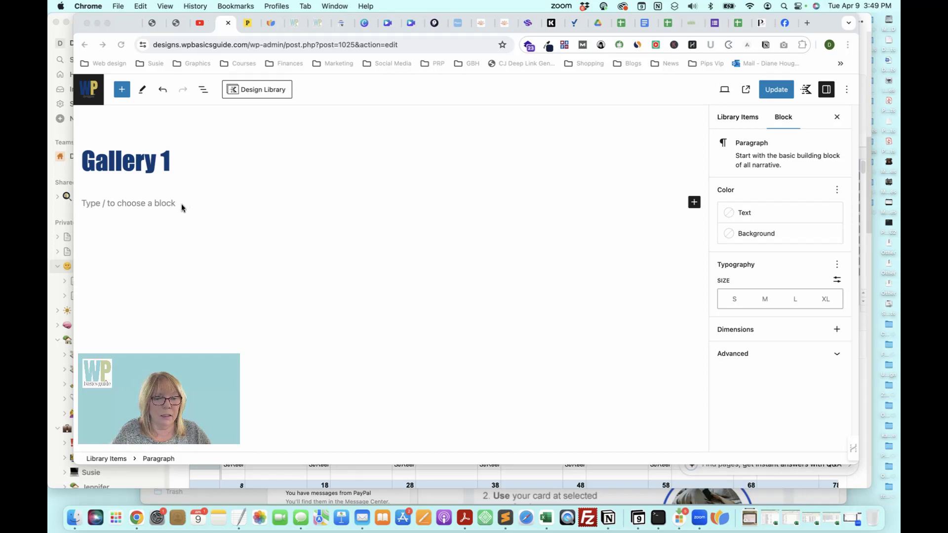
Step: Add a single-column Row Layout below the Gallery 1 title and insert a Gallery (Adv) block inside it
click(694, 203)
click(694, 203)
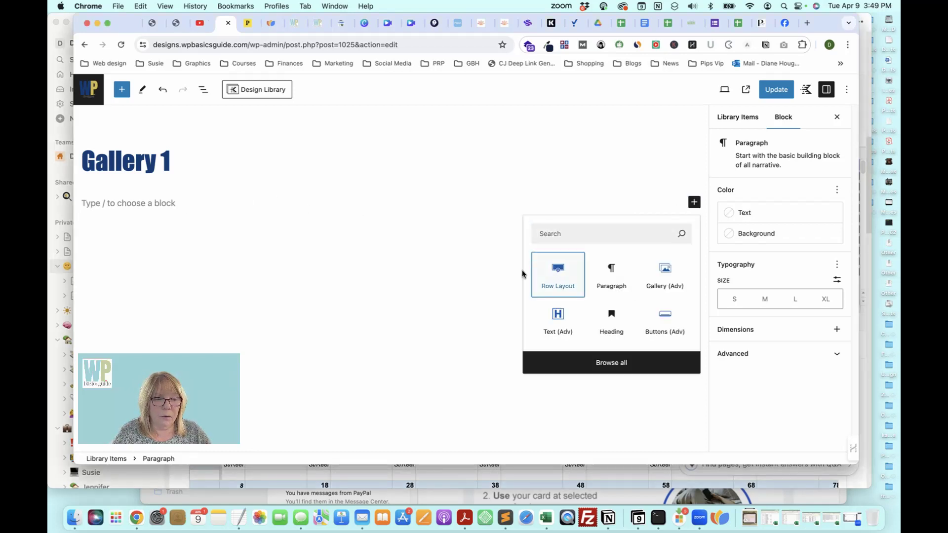
click(558, 277)
click(160, 242)
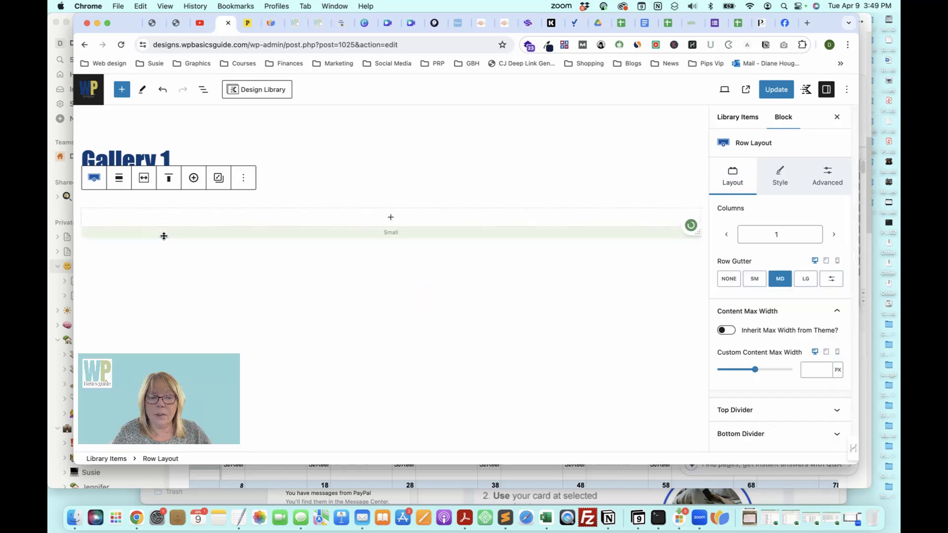
click(392, 219)
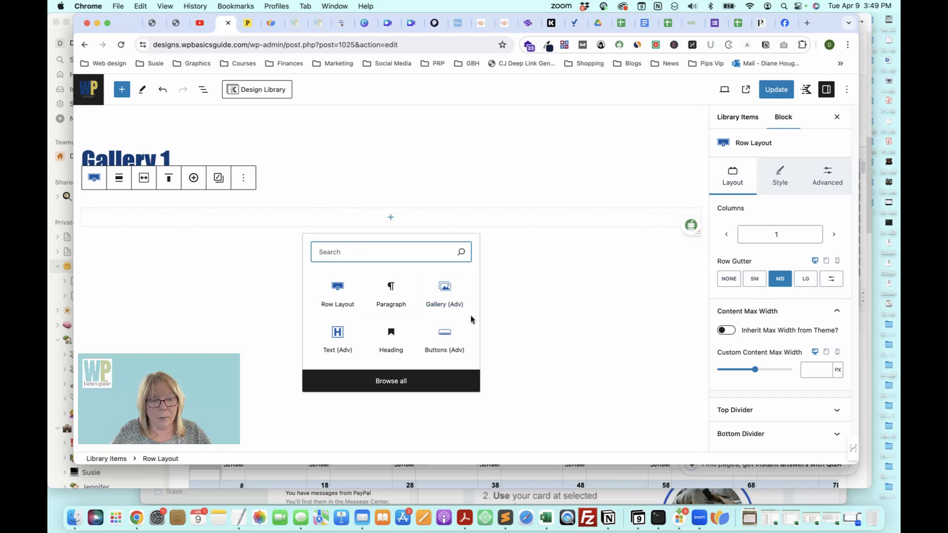
click(448, 293)
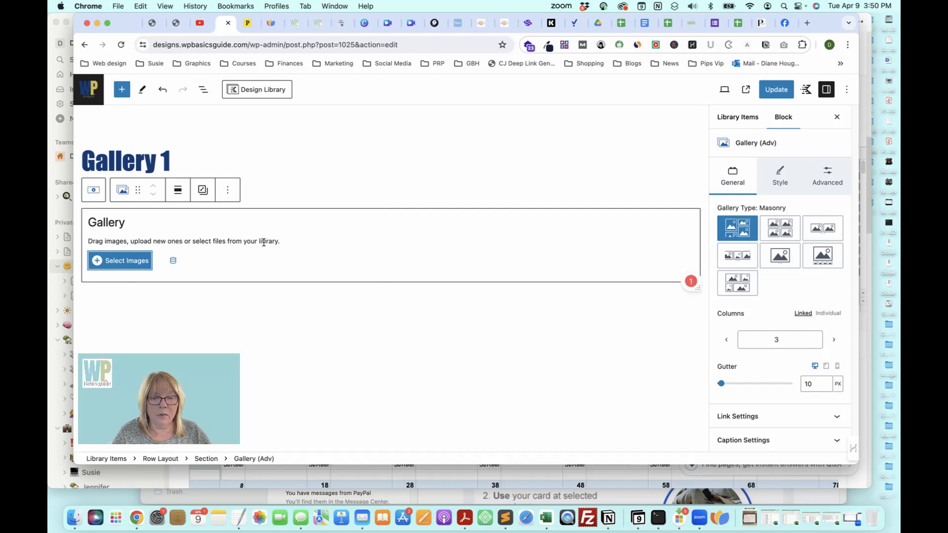
Step: Create a new gallery from the three pug photos in the media library
click(137, 260)
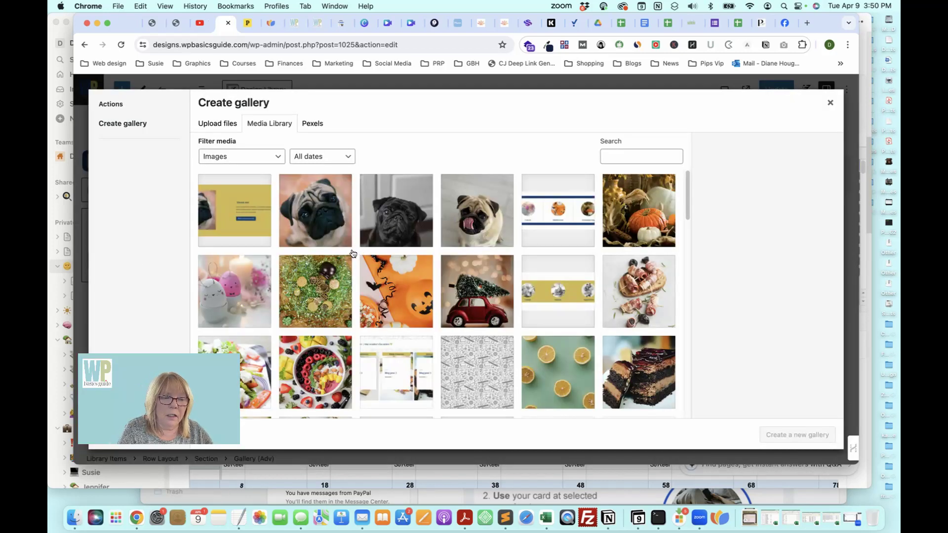
click(322, 223)
click(395, 227)
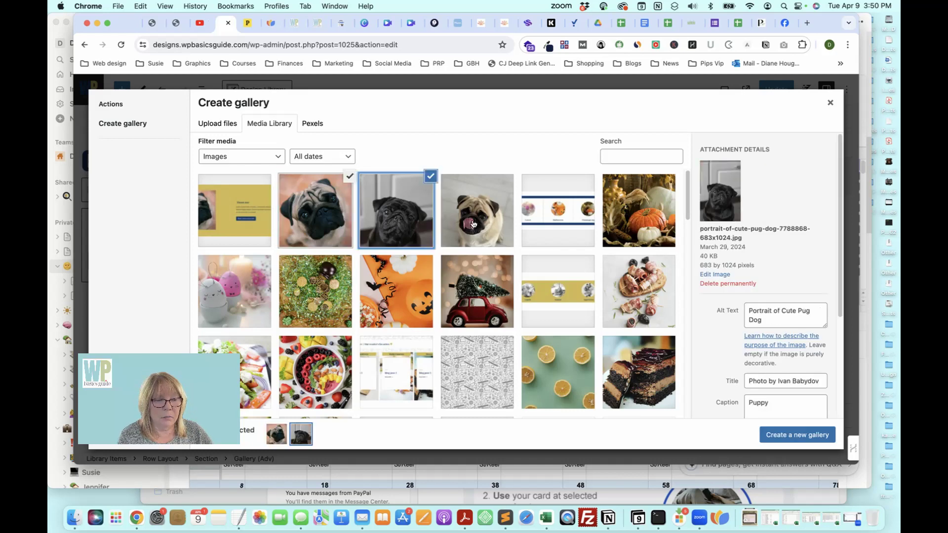
click(474, 225)
click(793, 438)
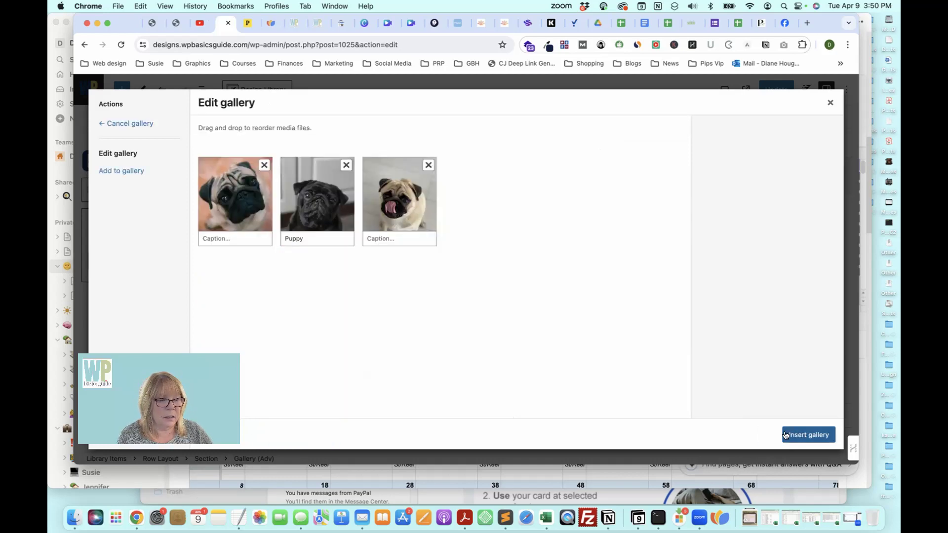
Step: Caption the third pug photo "Dog" and the first one "Pooch", and insert the gallery
click(378, 242)
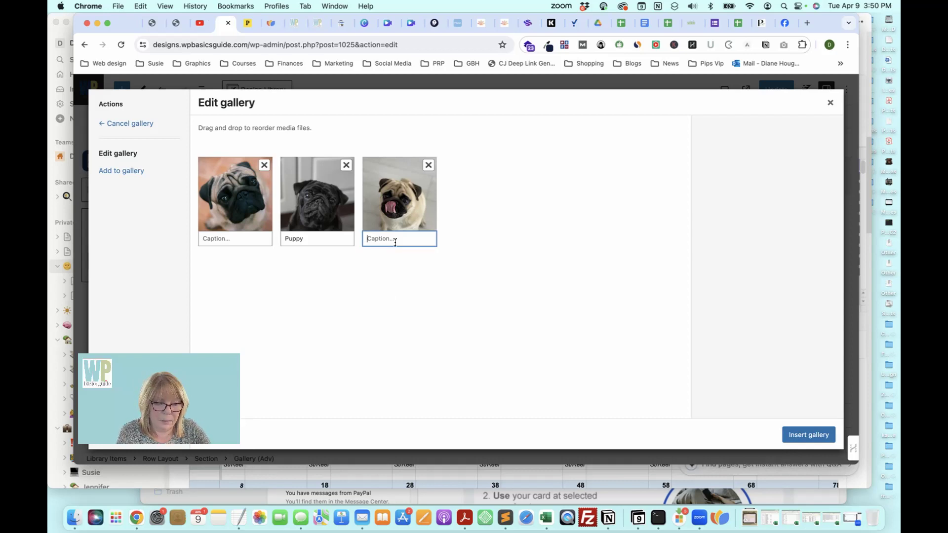
text(Dog)
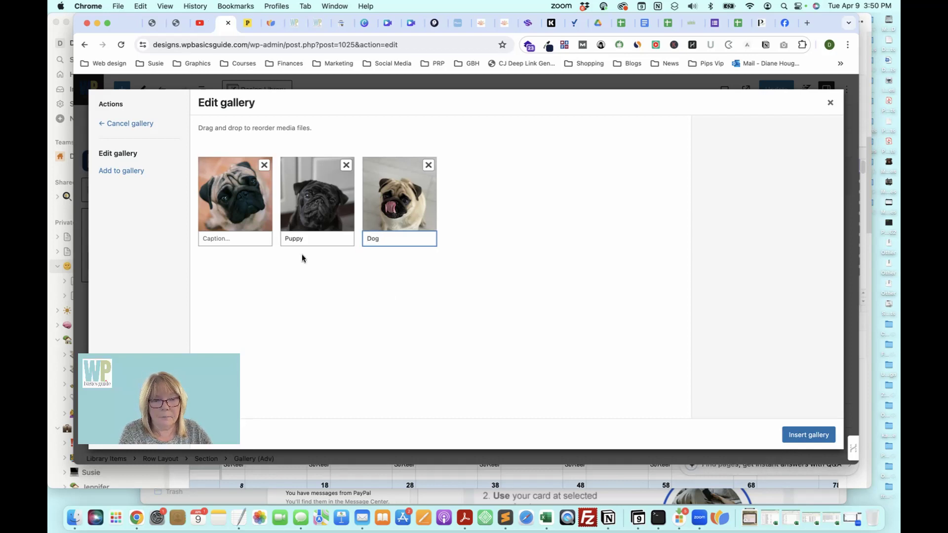
click(217, 239)
text(Poo)
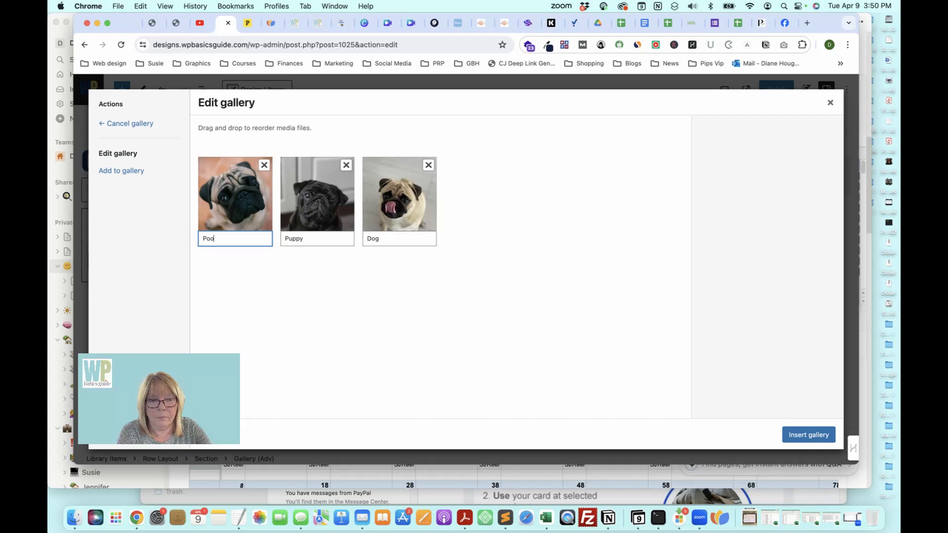
text(ch)
click(824, 435)
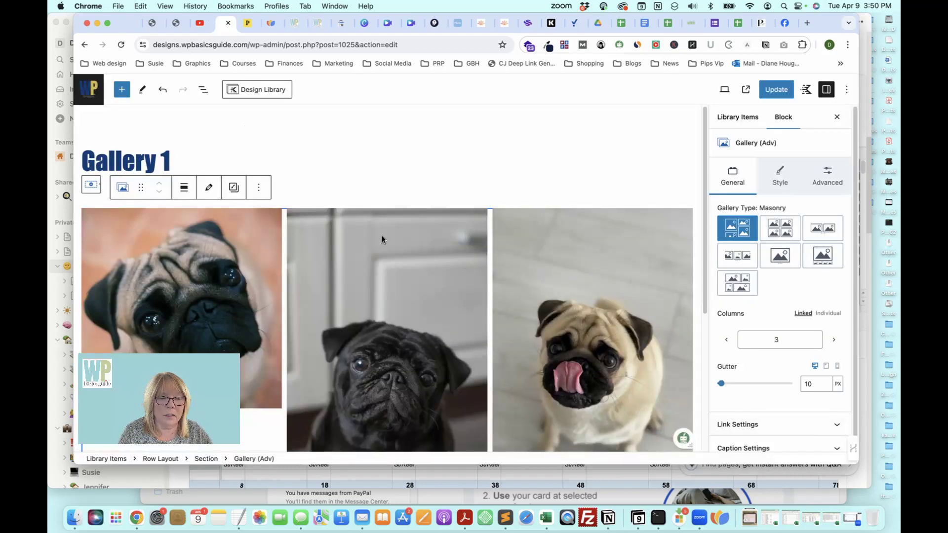
Step: Look over the inserted masonry gallery and change its gallery type to Slider
scroll(413, 241, down, 3)
scroll(411, 229, down, 1)
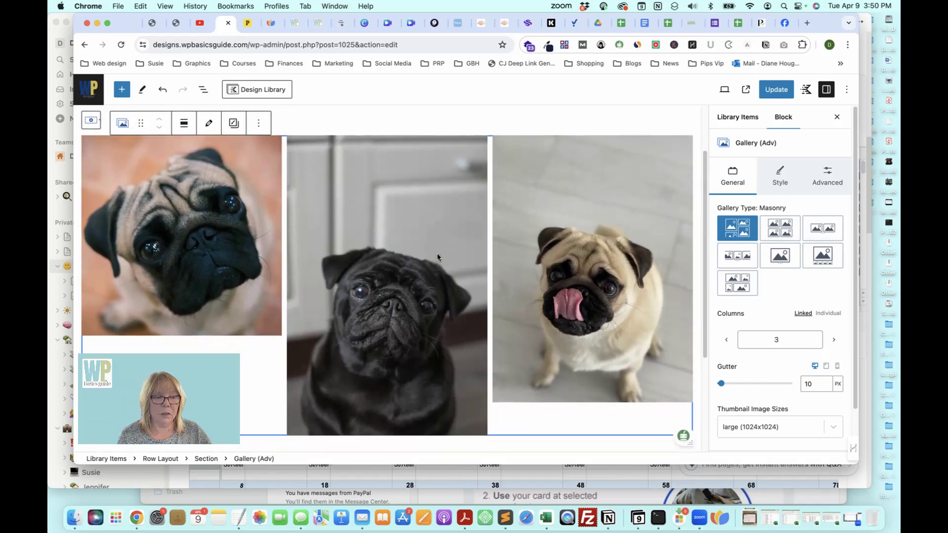
scroll(437, 253, down, 1)
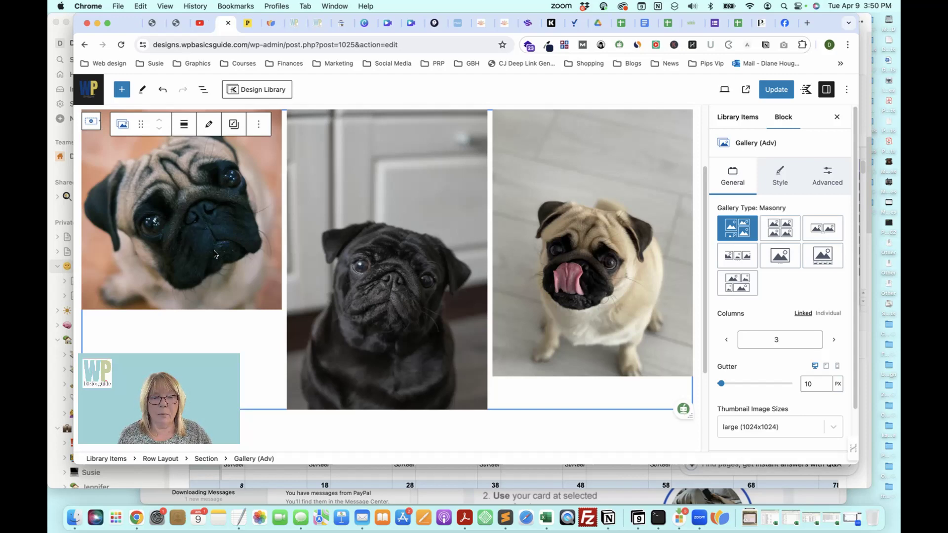
scroll(213, 254, up, 1)
scroll(585, 246, down, 3)
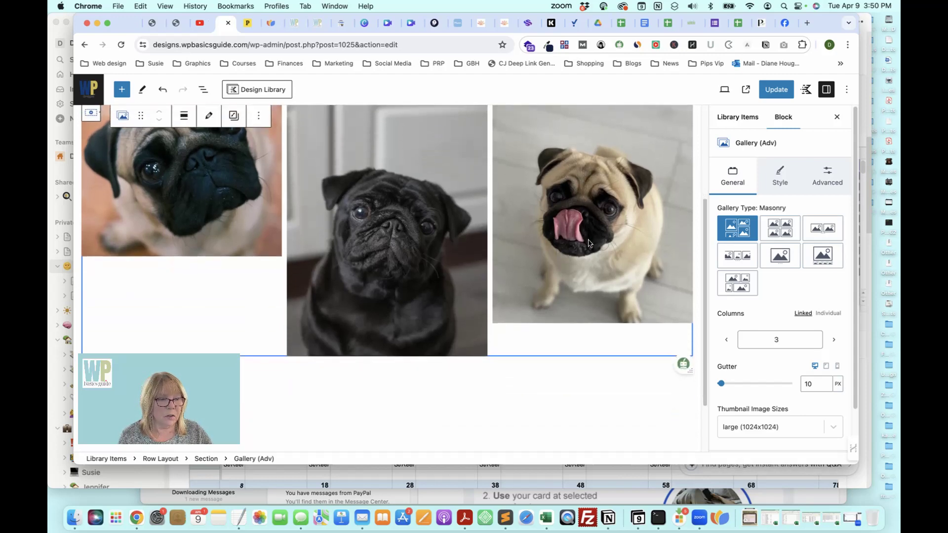
click(779, 263)
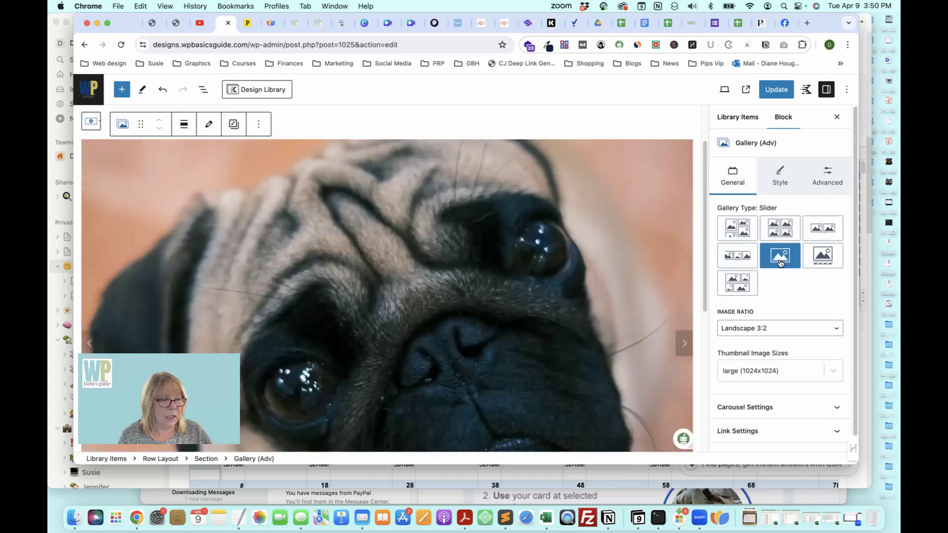
Step: Page through the slider's images to check how each pug photo is displayed and how the slides change
scroll(574, 299, down, 5)
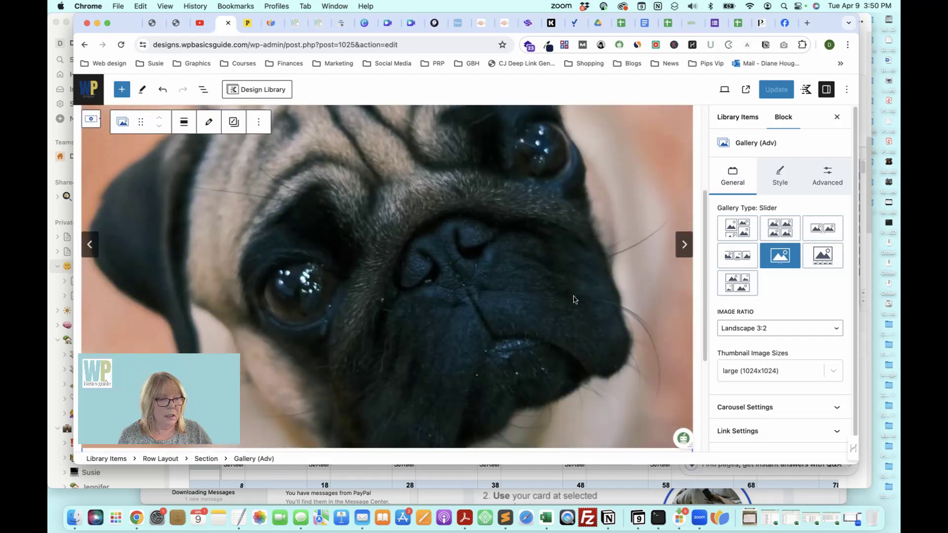
scroll(574, 295, up, 3)
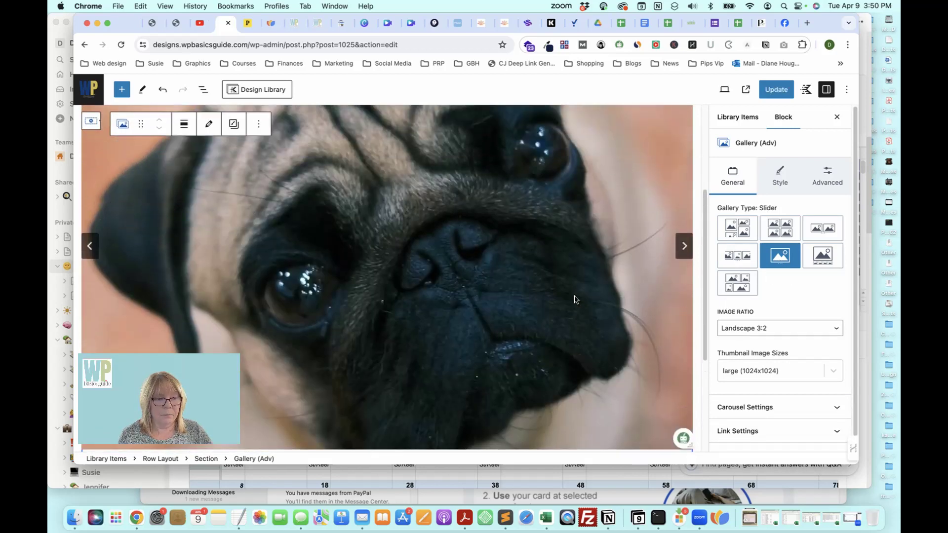
click(688, 250)
click(688, 250)
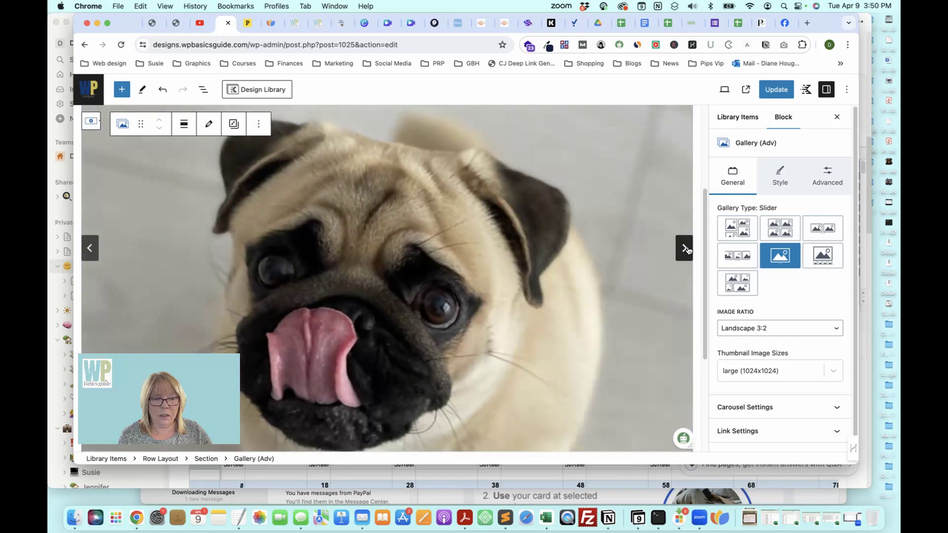
click(688, 251)
click(688, 250)
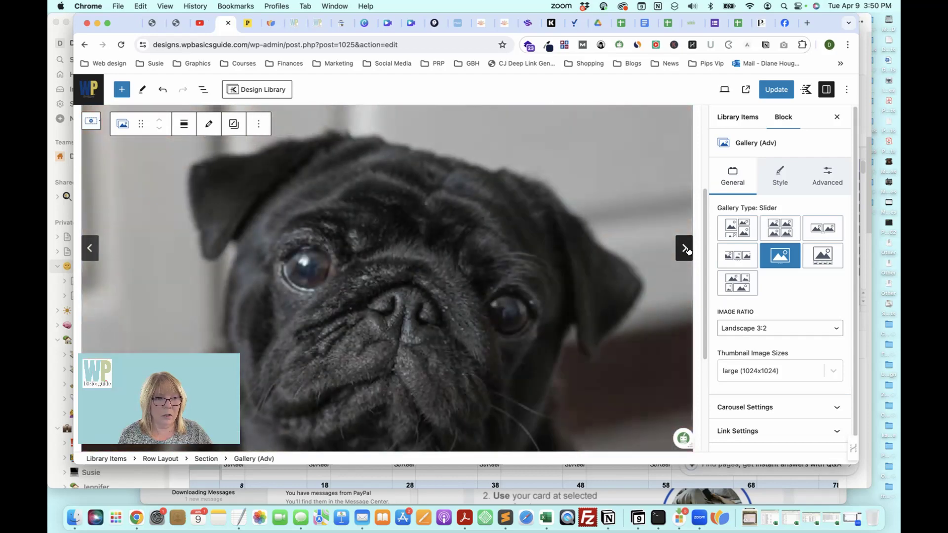
scroll(597, 260, down, 3)
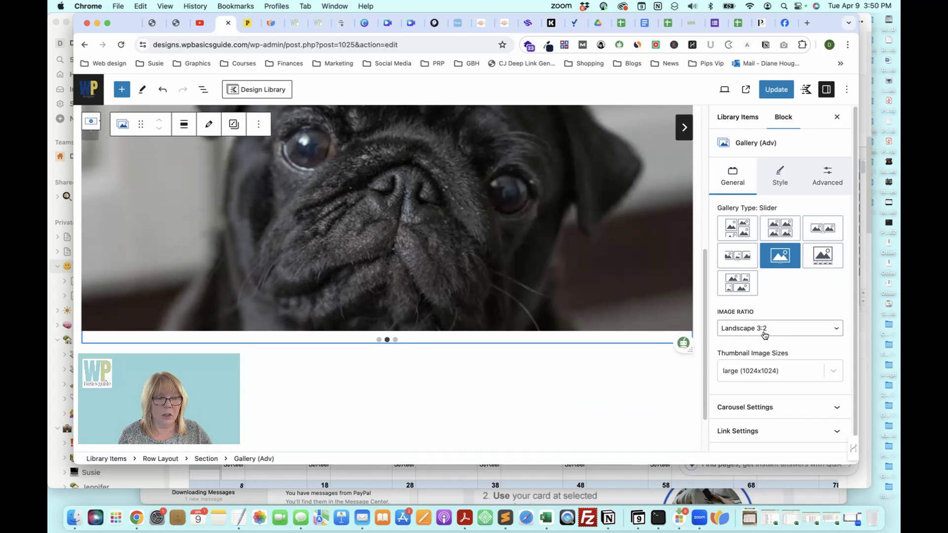
click(684, 129)
click(684, 128)
Step: Turn on Carousel Auto Play in the gallery's carousel settings
scroll(768, 330, down, 1)
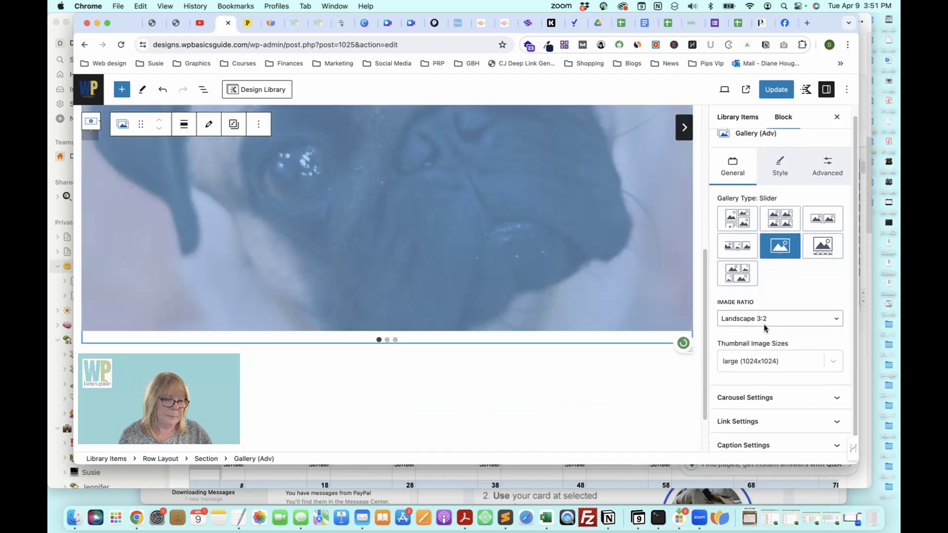
click(769, 395)
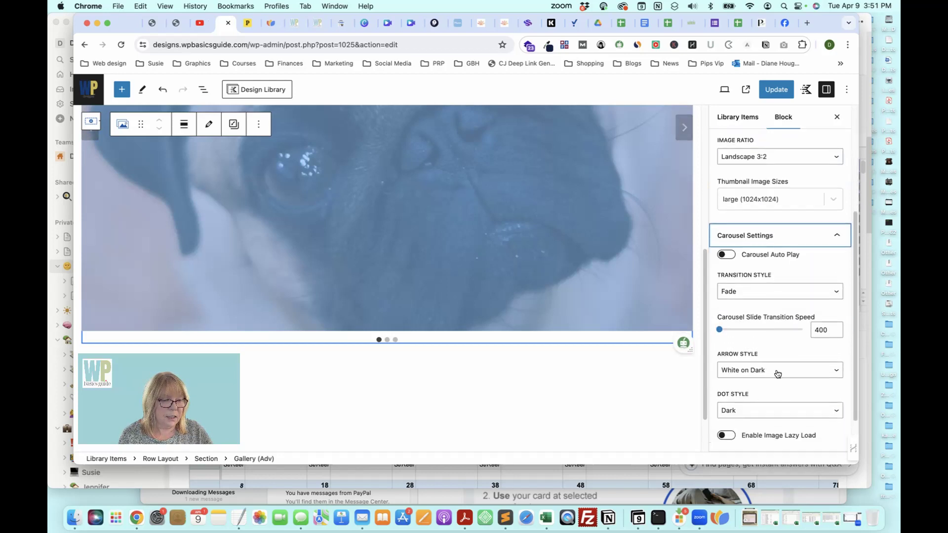
scroll(778, 374, down, 1)
click(734, 233)
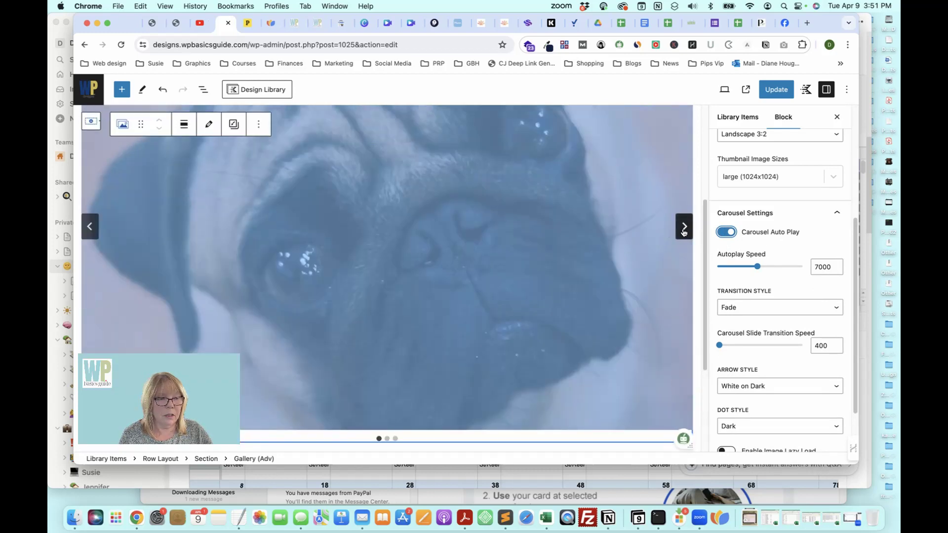
Step: Set the carousel's transition style to Slide and preview it by advancing through the images
scroll(748, 288, down, 3)
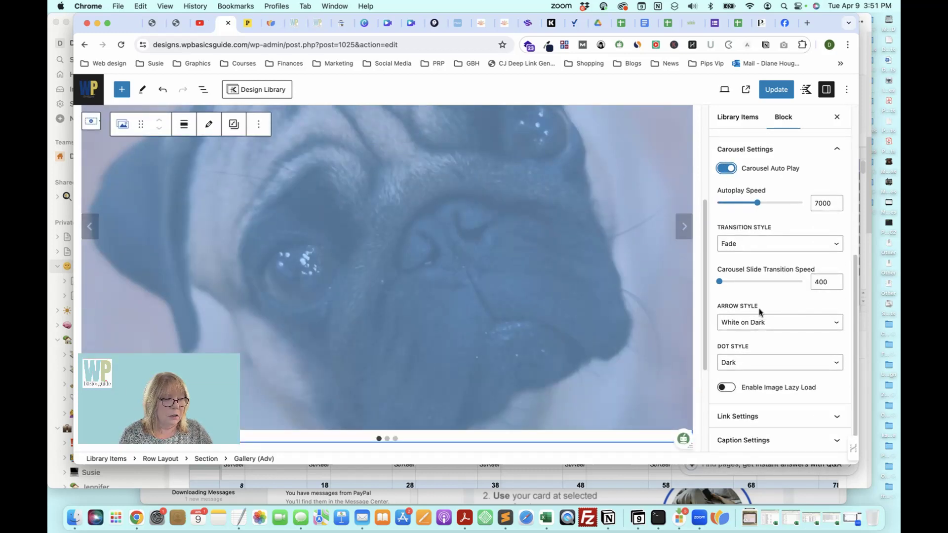
click(758, 244)
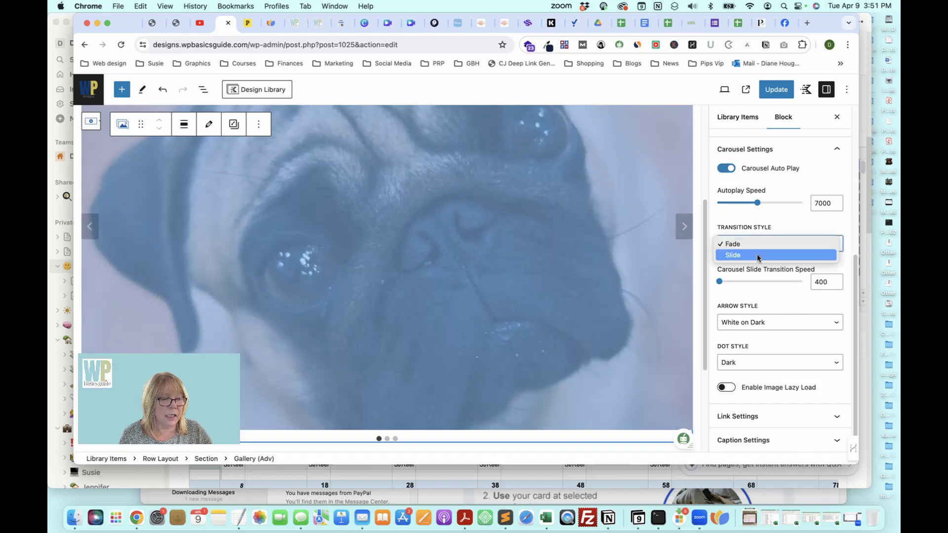
click(757, 256)
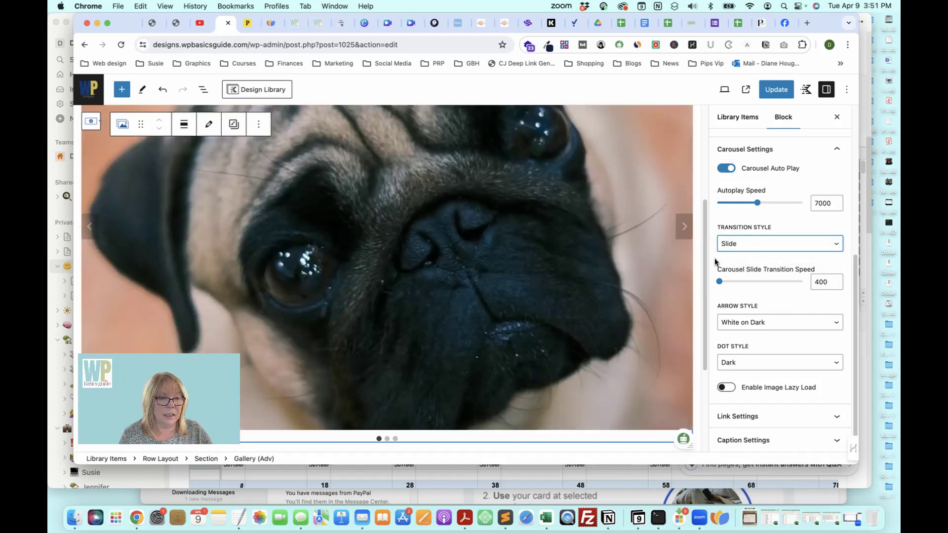
click(684, 234)
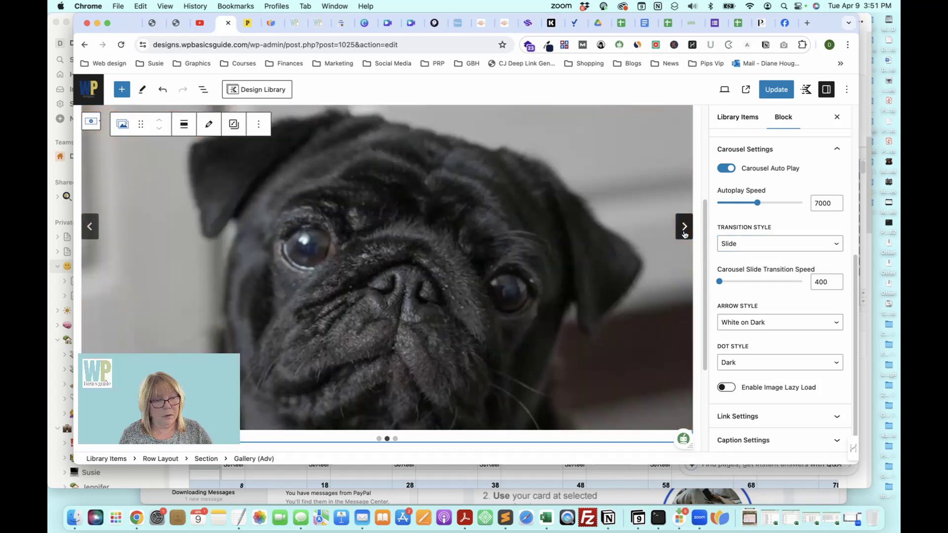
click(684, 234)
click(684, 234)
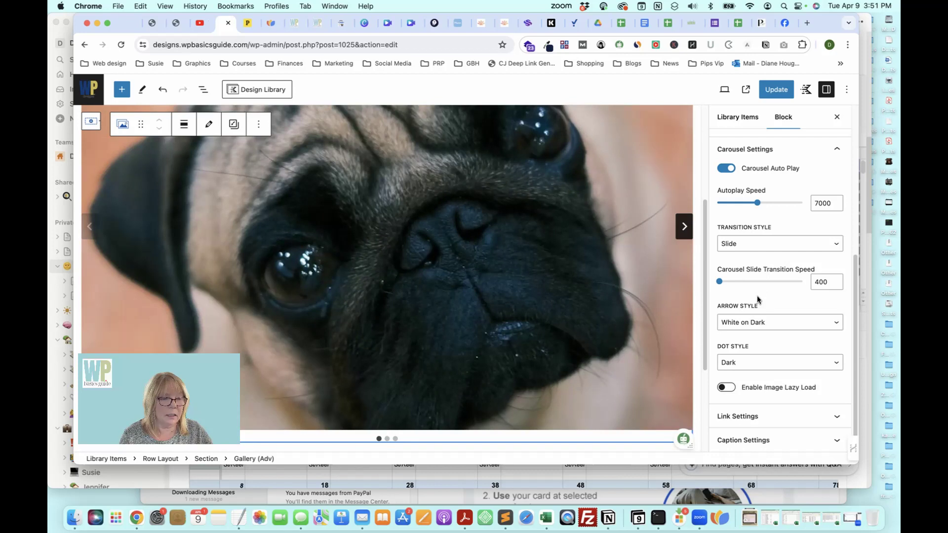
Step: Keep the White on Dark arrow style and try the Light dot style for the carousel
click(760, 323)
click(760, 324)
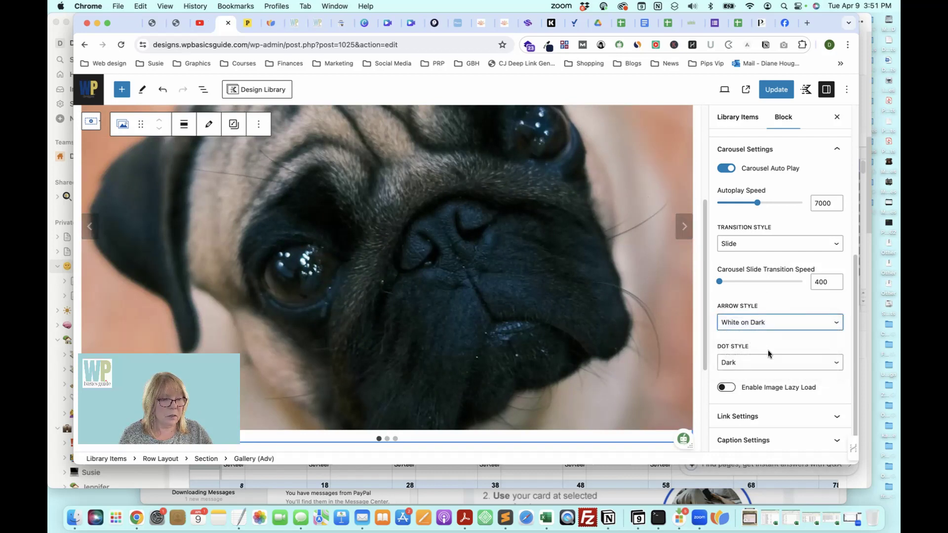
scroll(613, 310, down, 5)
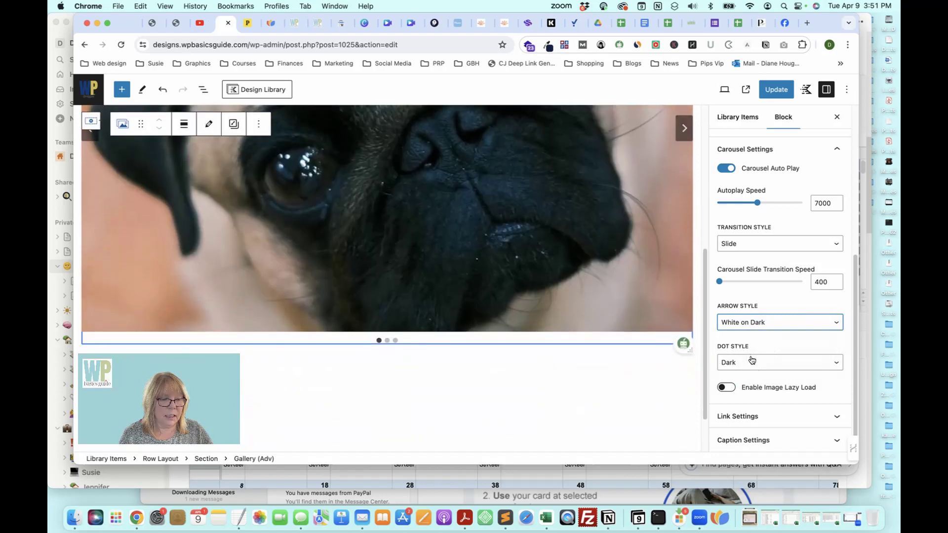
click(744, 361)
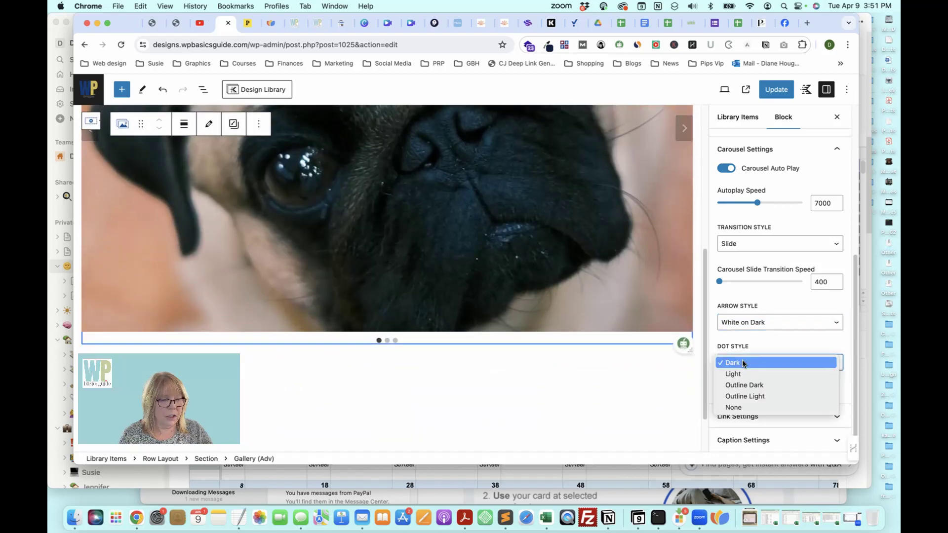
click(744, 375)
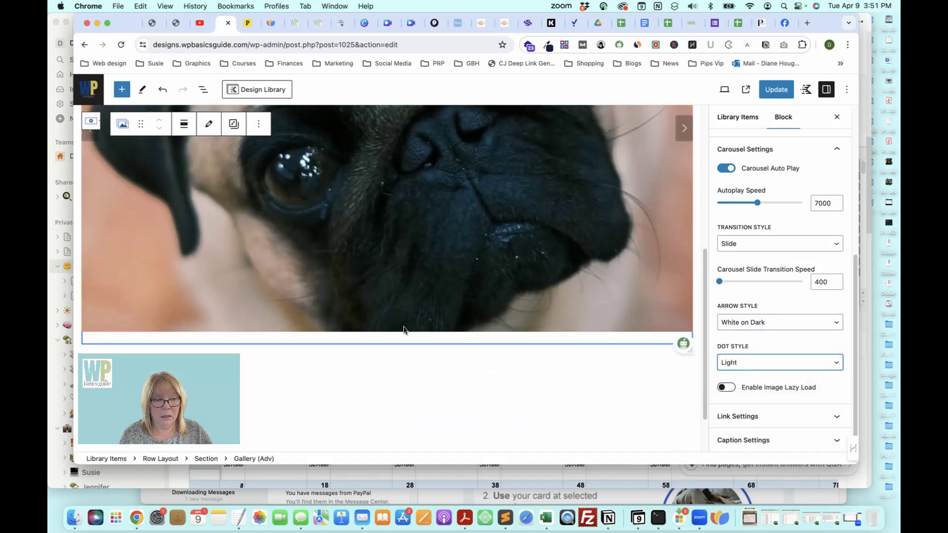
Step: Set the carousel's dot style to Outline Dark and enable image lazy load
click(761, 356)
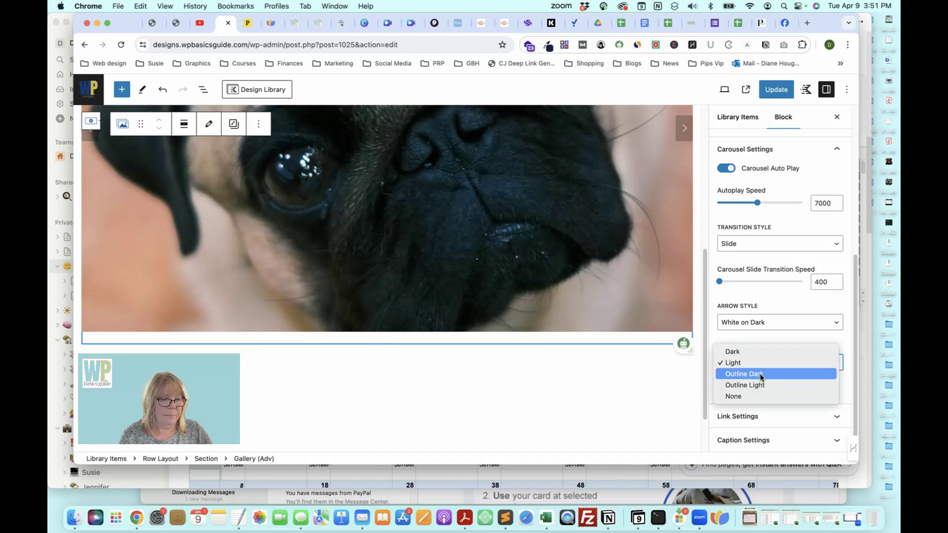
click(760, 375)
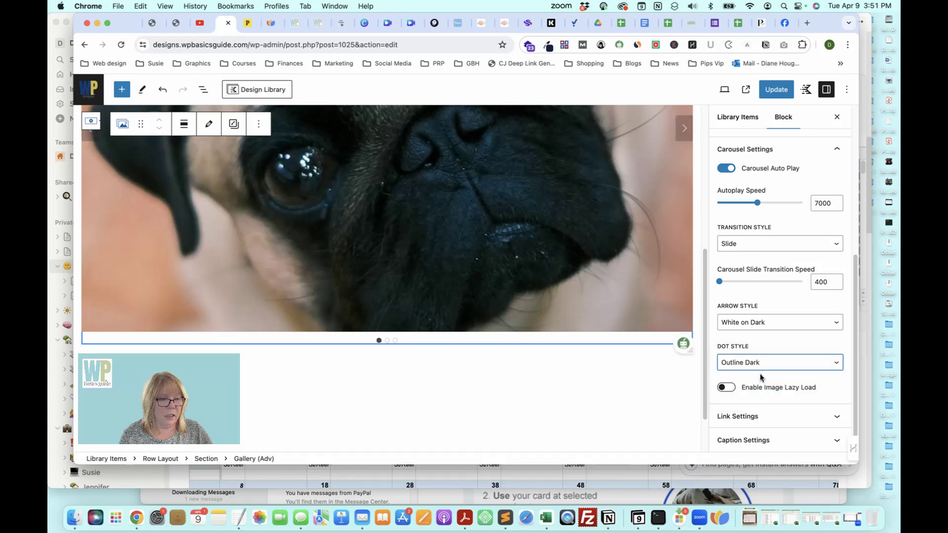
click(728, 388)
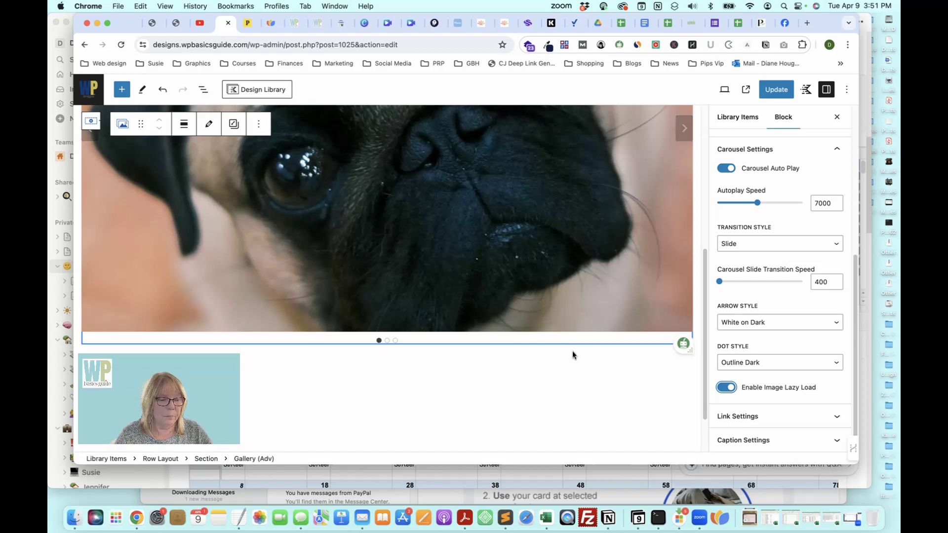
Step: Review the gallery's Link To options and keep None selected
click(749, 424)
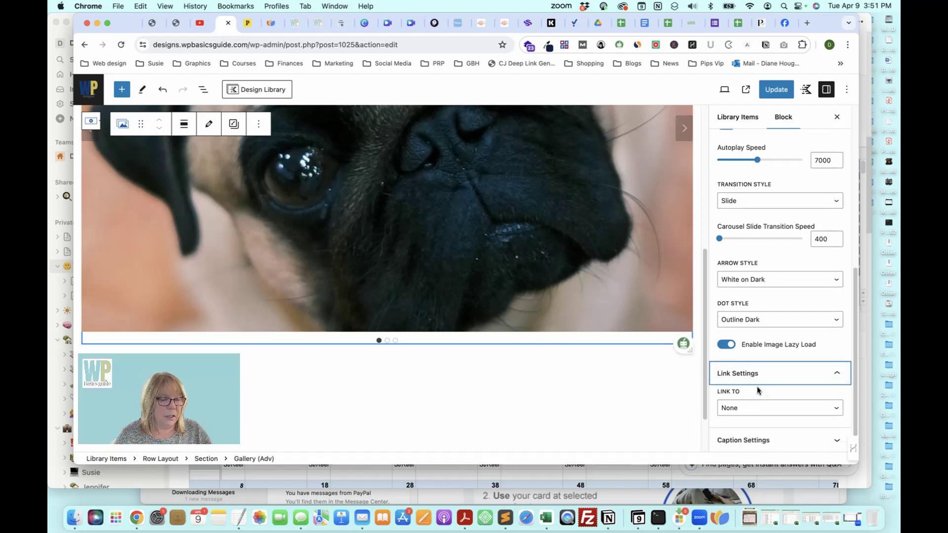
click(756, 408)
click(756, 406)
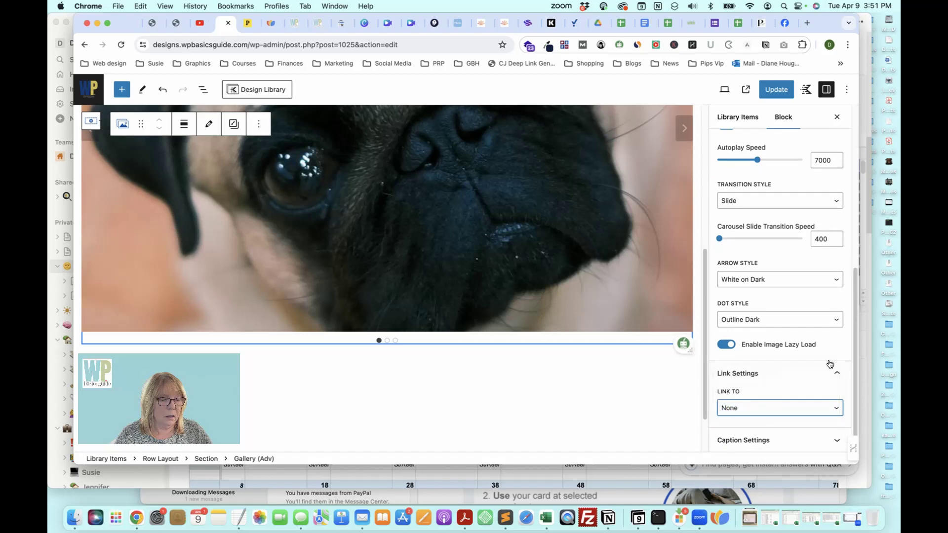
Step: Turn on Show Captions for the gallery images and switch the slider preview to the second image
click(759, 444)
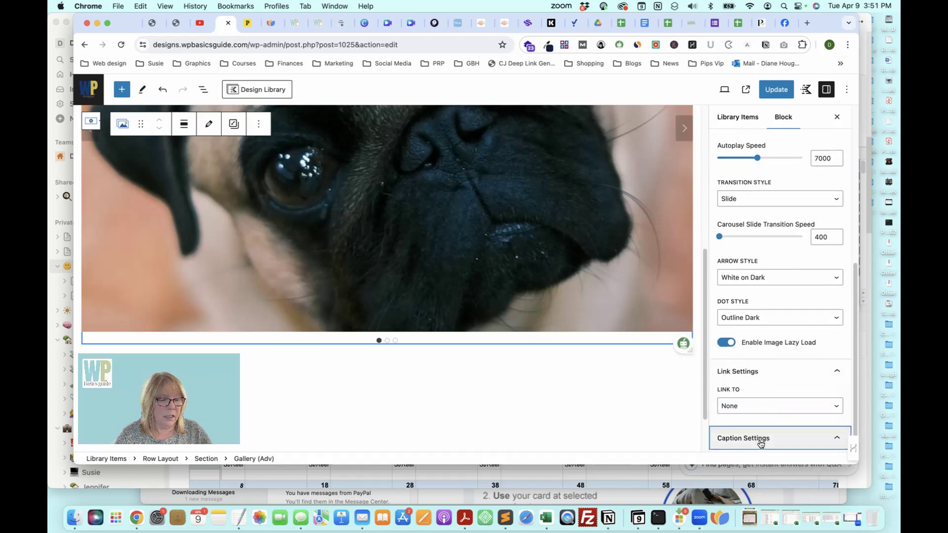
click(732, 436)
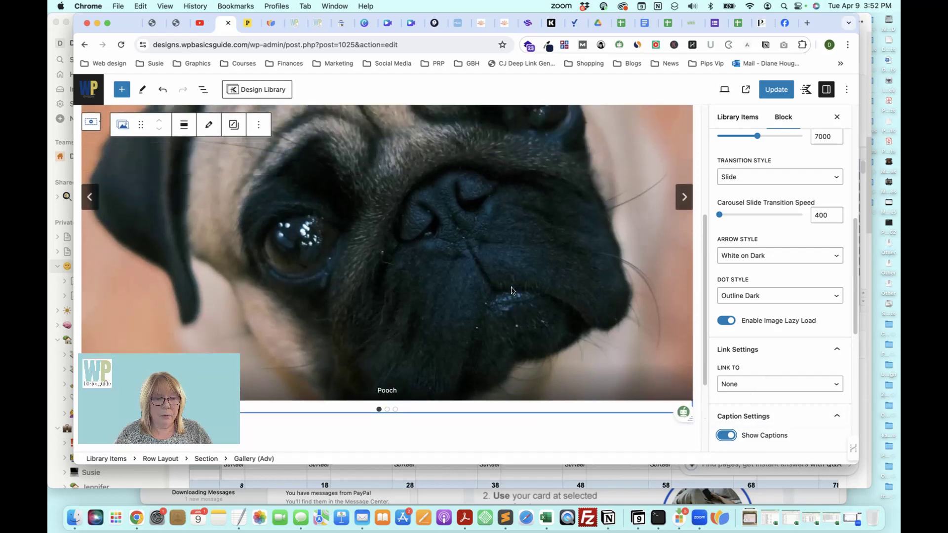
scroll(512, 291, down, 3)
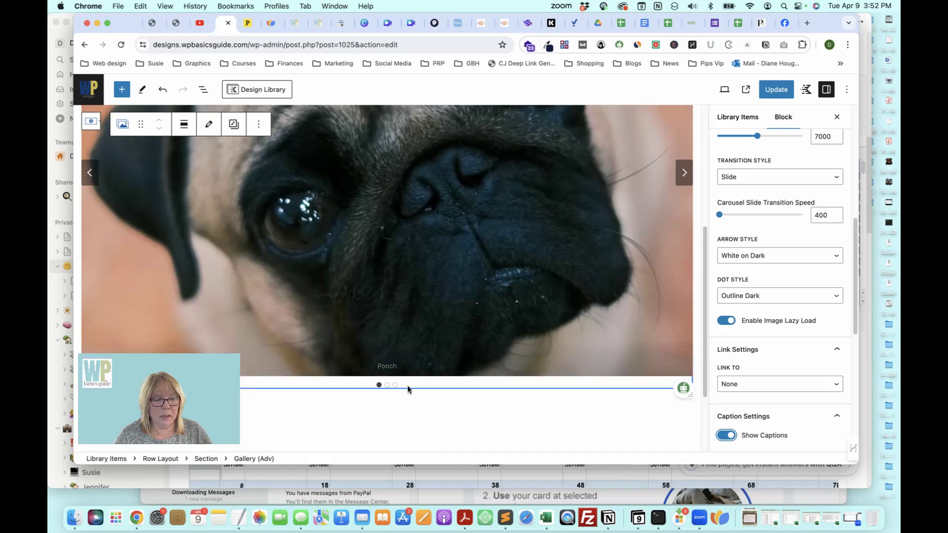
click(388, 386)
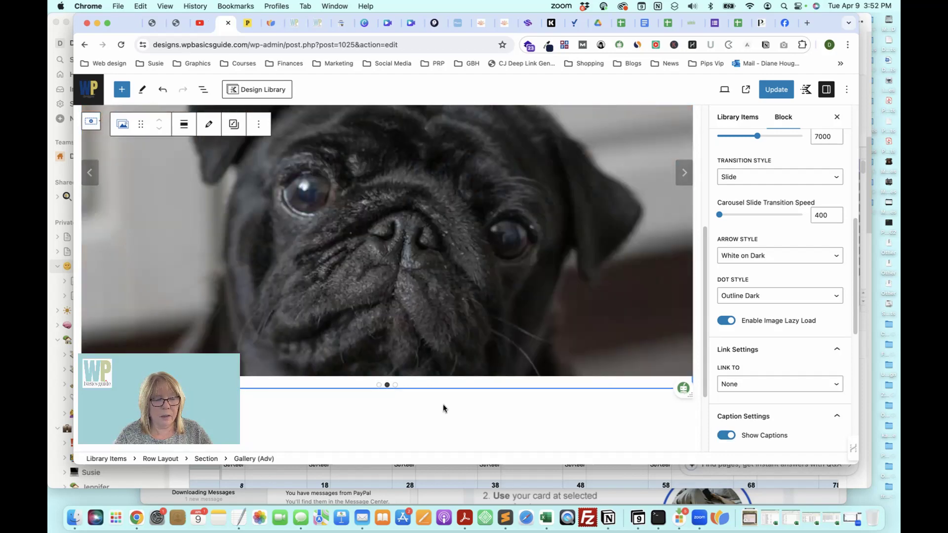
Step: Try the caption placements Bottom of Image - Show always and Below Image - Show always
scroll(790, 326, down, 5)
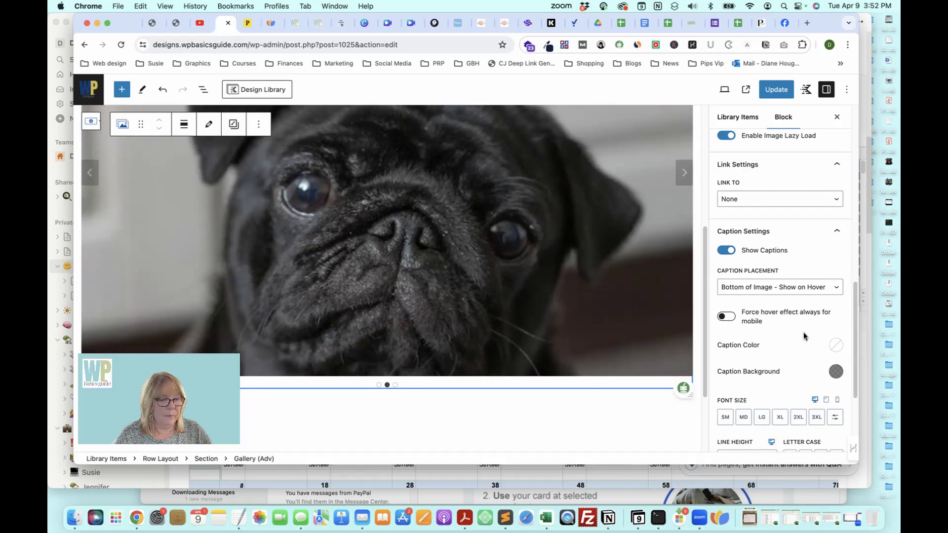
scroll(805, 334, down, 2)
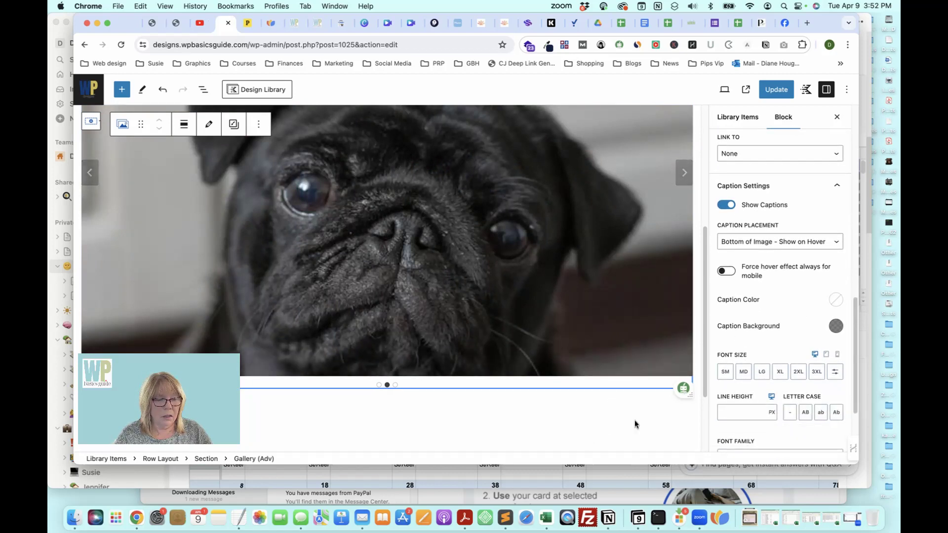
click(780, 242)
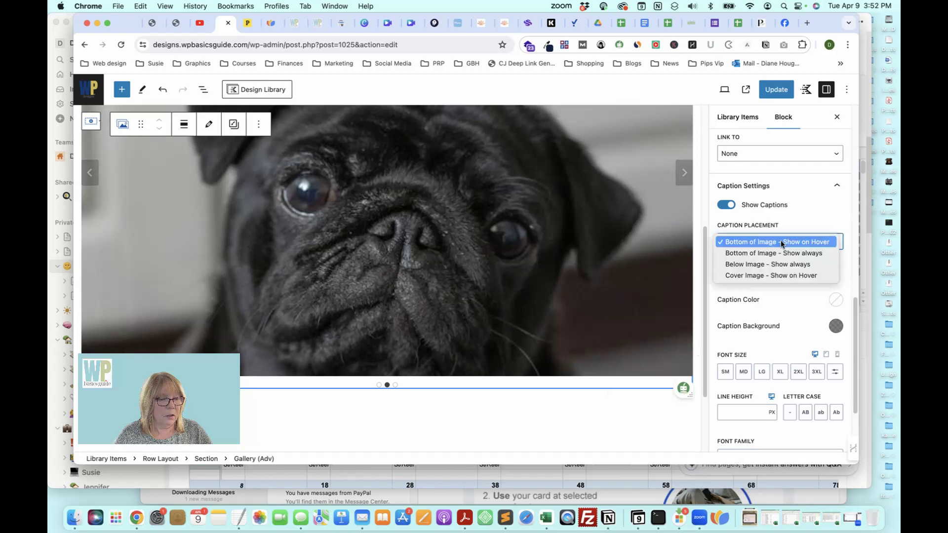
click(784, 256)
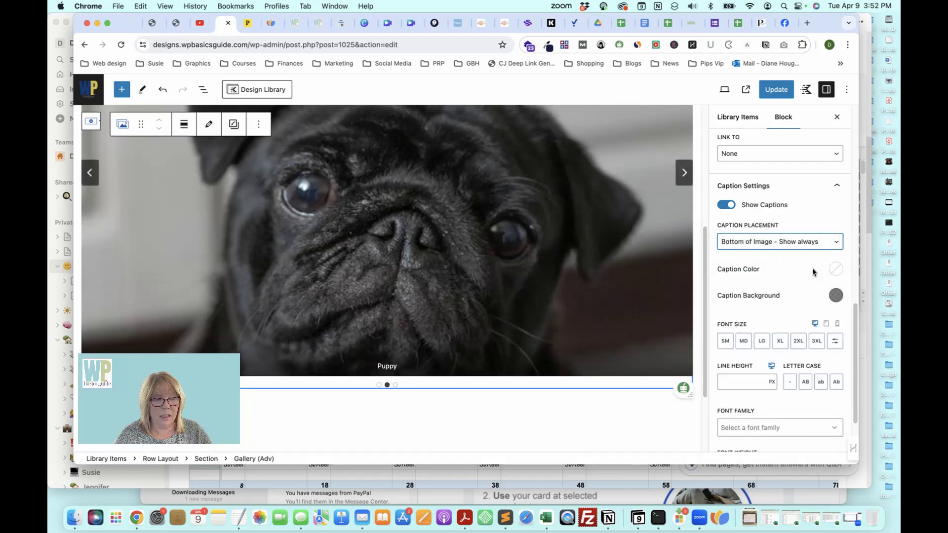
click(817, 242)
click(812, 253)
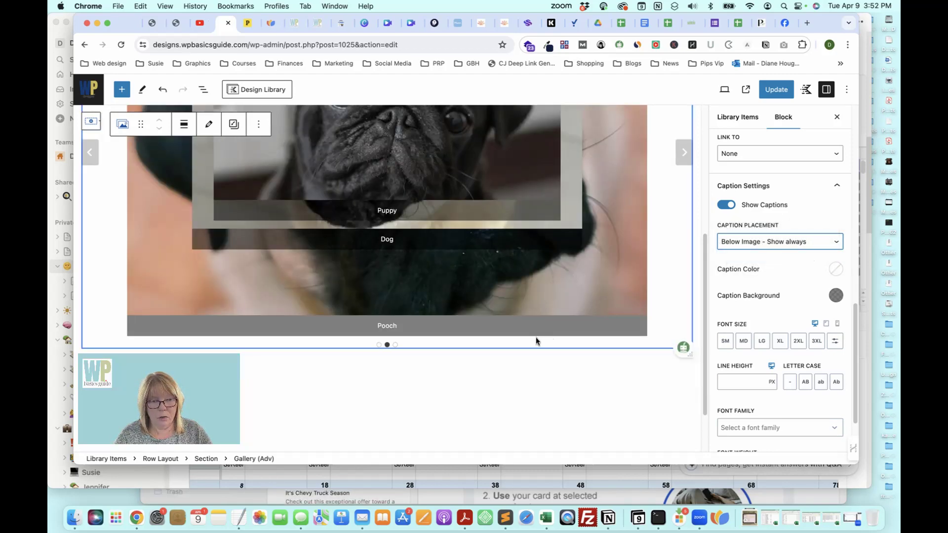
scroll(536, 341, up, 5)
scroll(538, 342, down, 4)
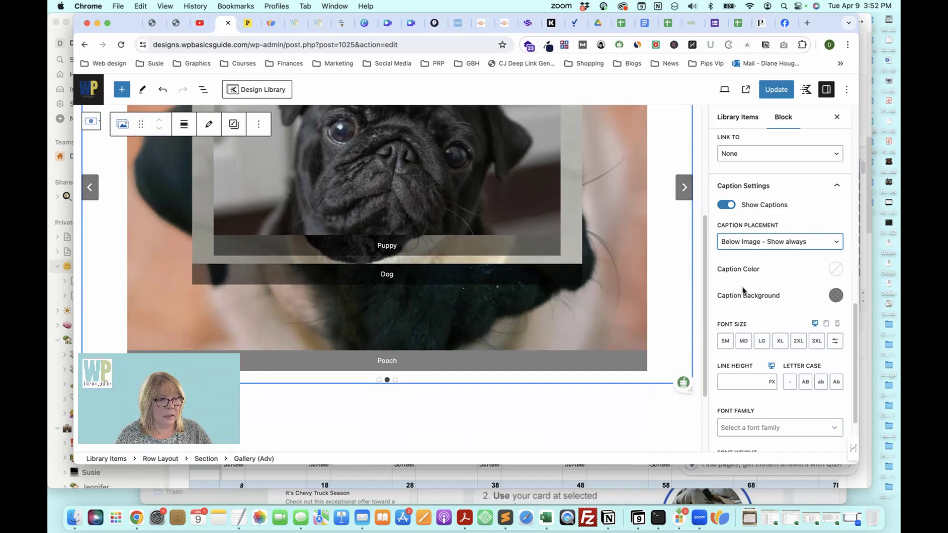
Step: Set the caption placement to Cover Image - Show on Hover and preview it on the slider
click(771, 243)
click(770, 253)
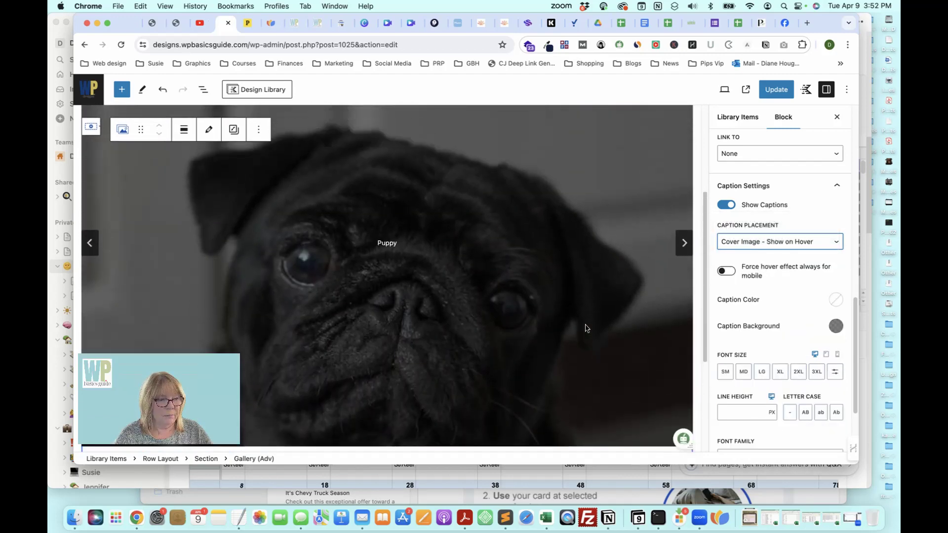
scroll(489, 309, down, 2)
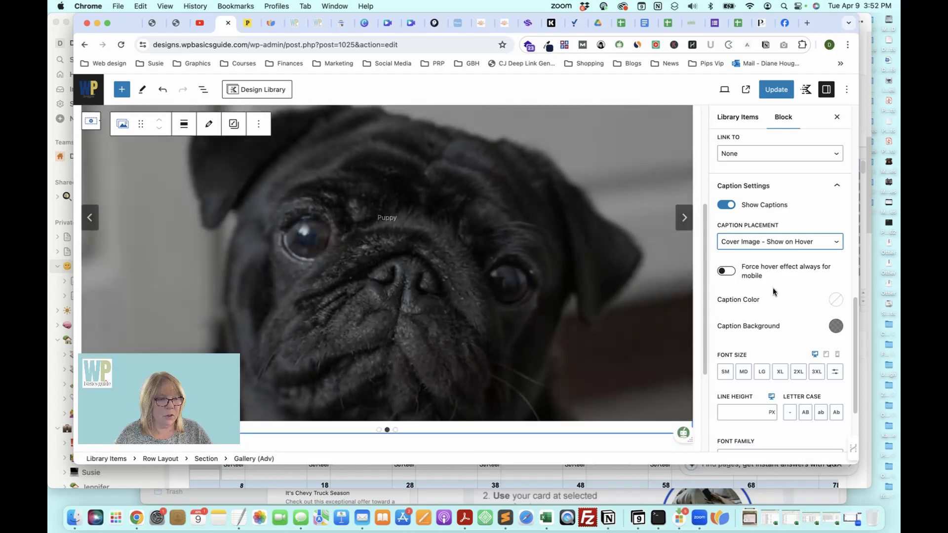
Step: Set a custom caption font size, trying 35 px first and settling on 55 px
scroll(775, 291, down, 1)
scroll(754, 295, down, 1)
click(835, 334)
click(811, 331)
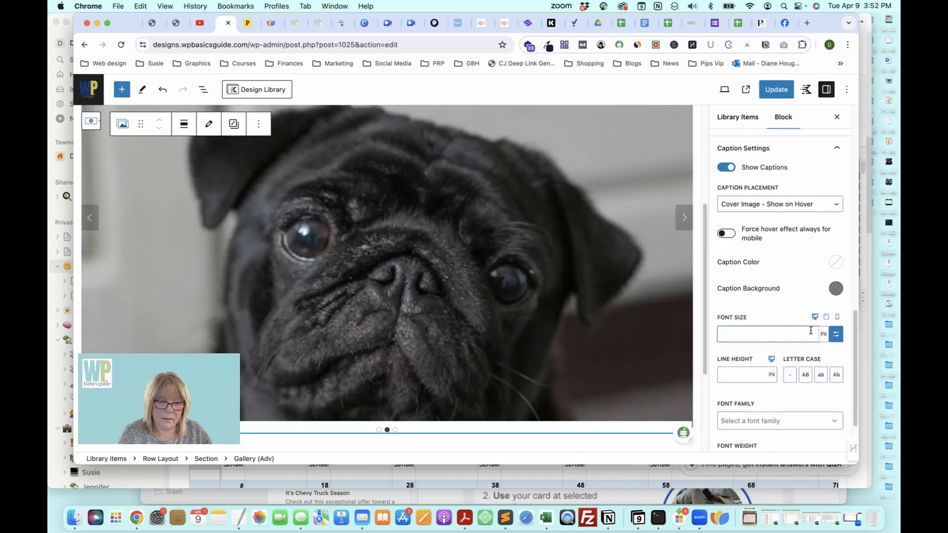
text(35)
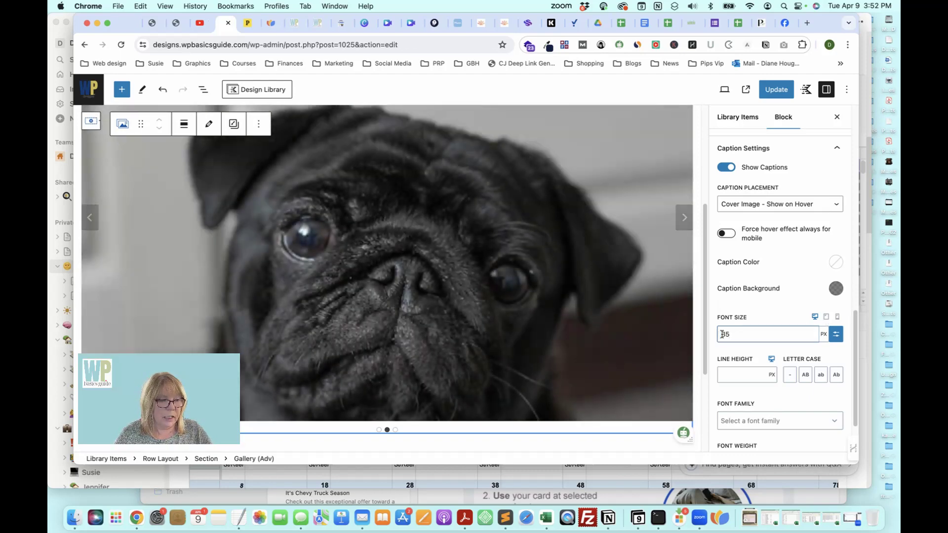
double_click(717, 333)
text(55)
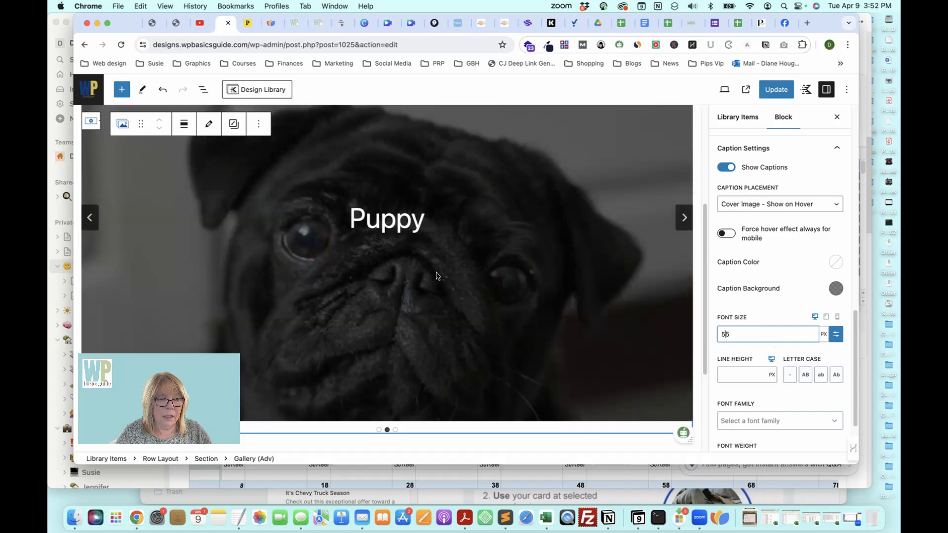
scroll(740, 344, down, 3)
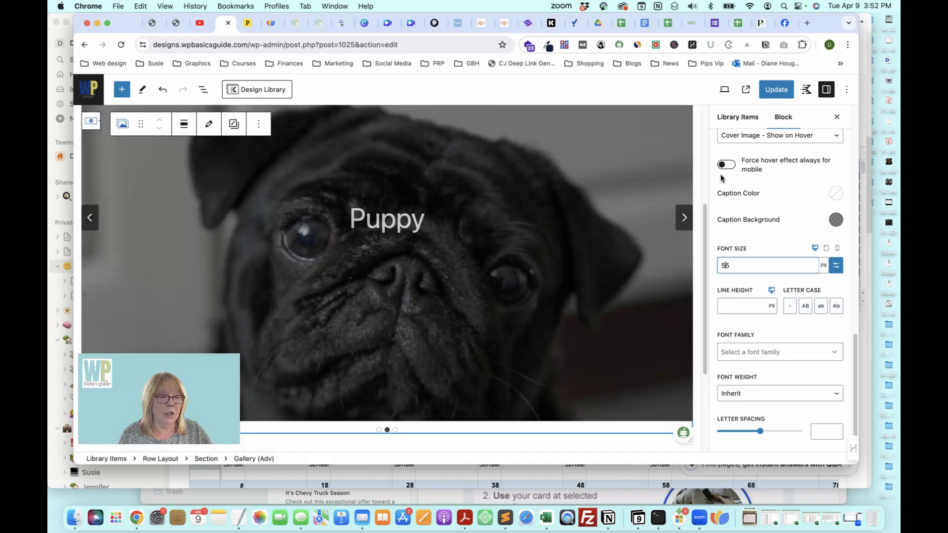
Step: Link the image border radius corners, try a radius of 500 px on the slider images, and reset it to 0
scroll(772, 206, up, 10)
scroll(774, 212, up, 1)
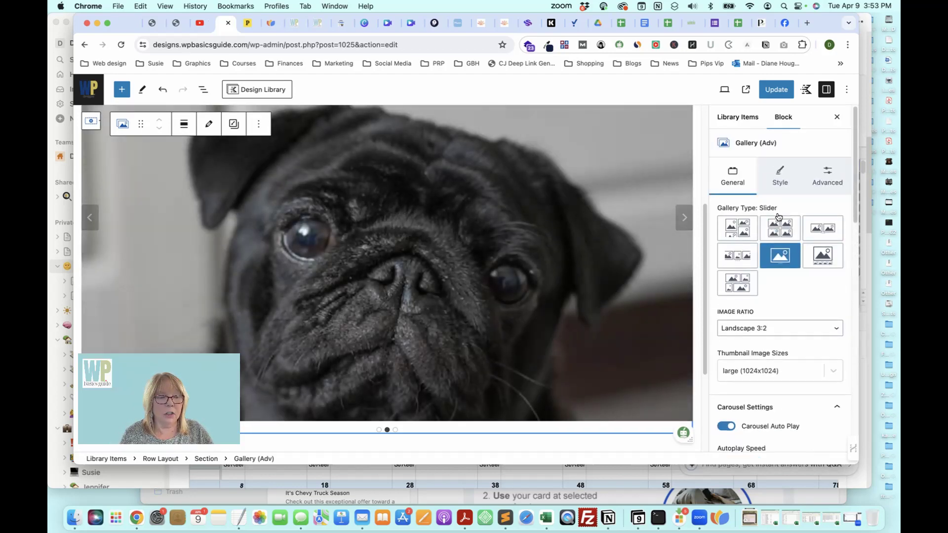
click(781, 178)
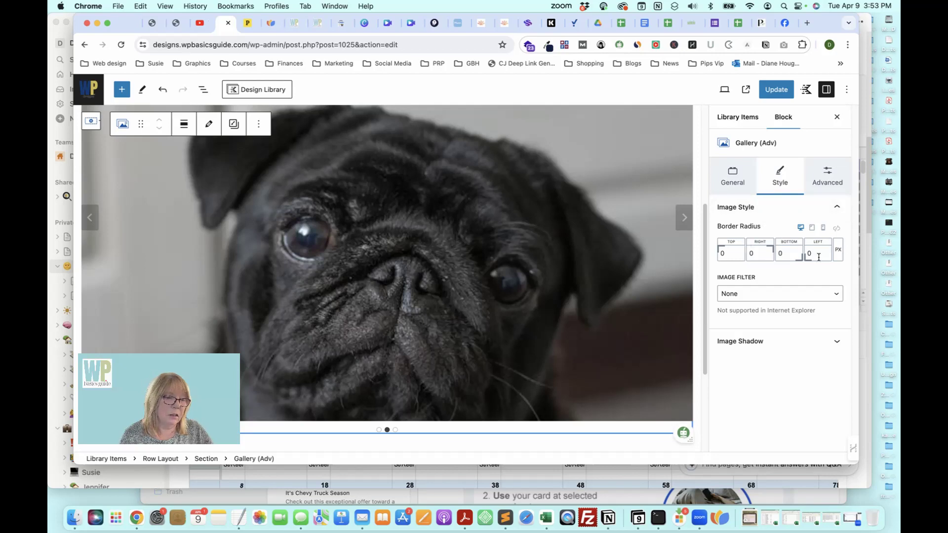
click(838, 230)
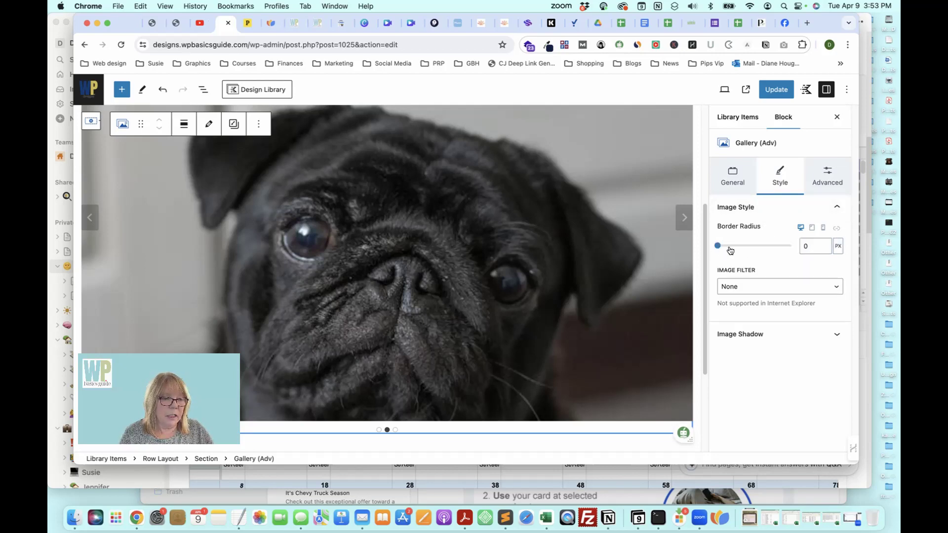
drag(721, 249, 819, 249)
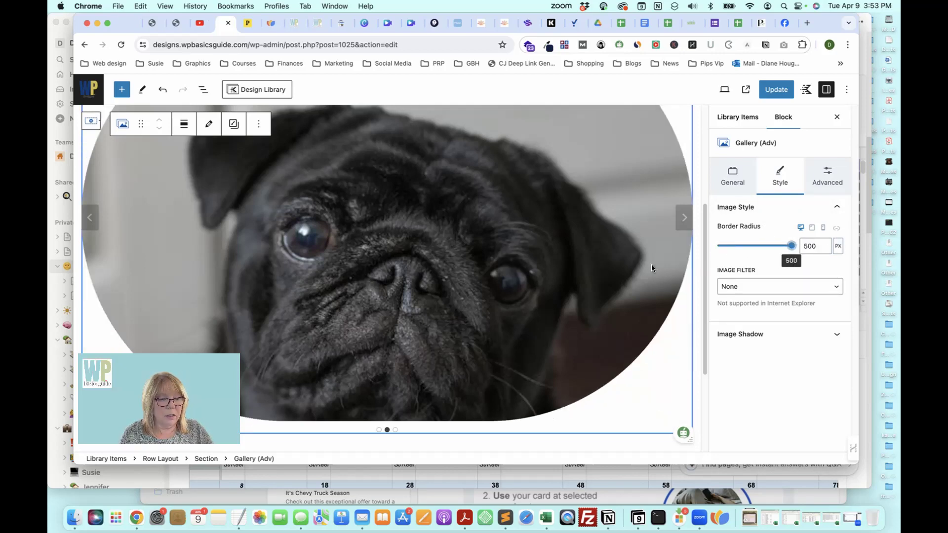
scroll(648, 263, up, 3)
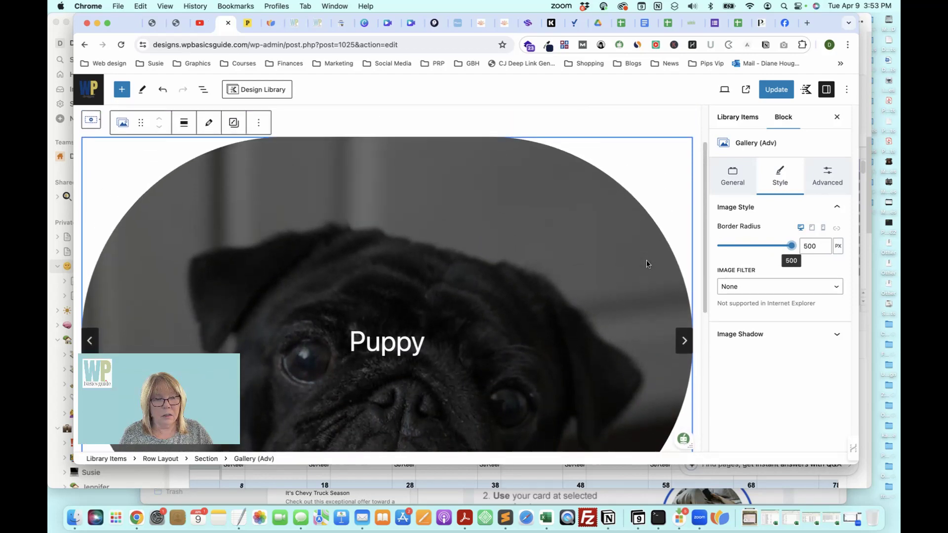
scroll(648, 263, down, 3)
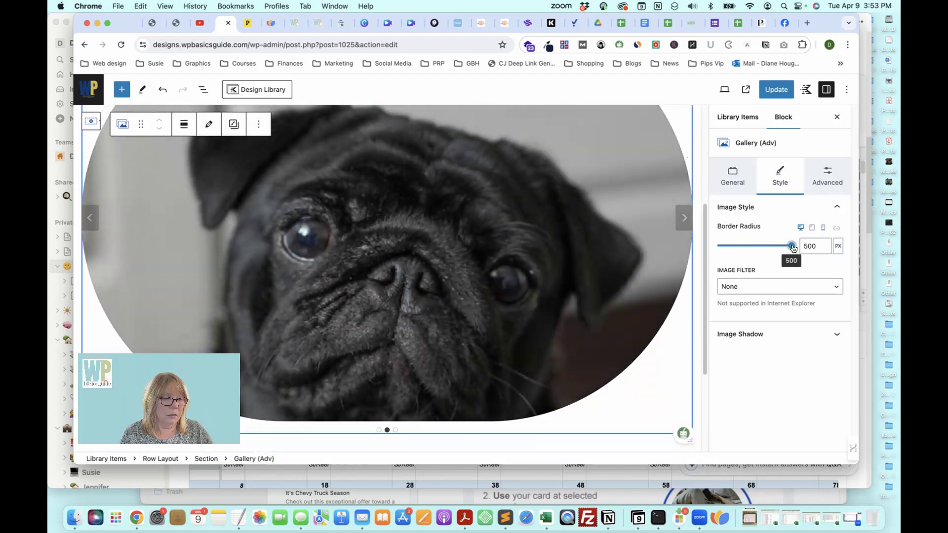
drag(792, 247, 699, 250)
scroll(560, 267, up, 2)
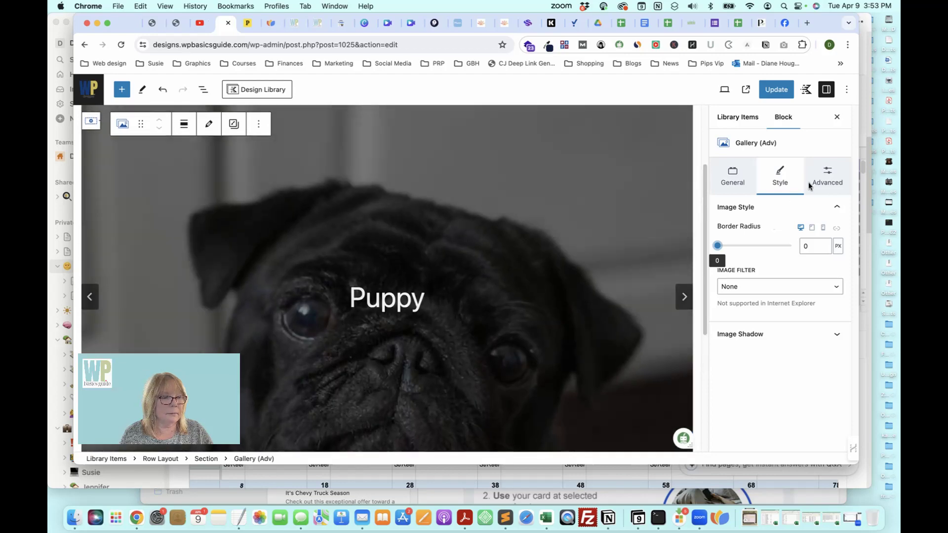
Step: Examine the gallery block's advanced padding and margin settings and look over the slider
click(825, 181)
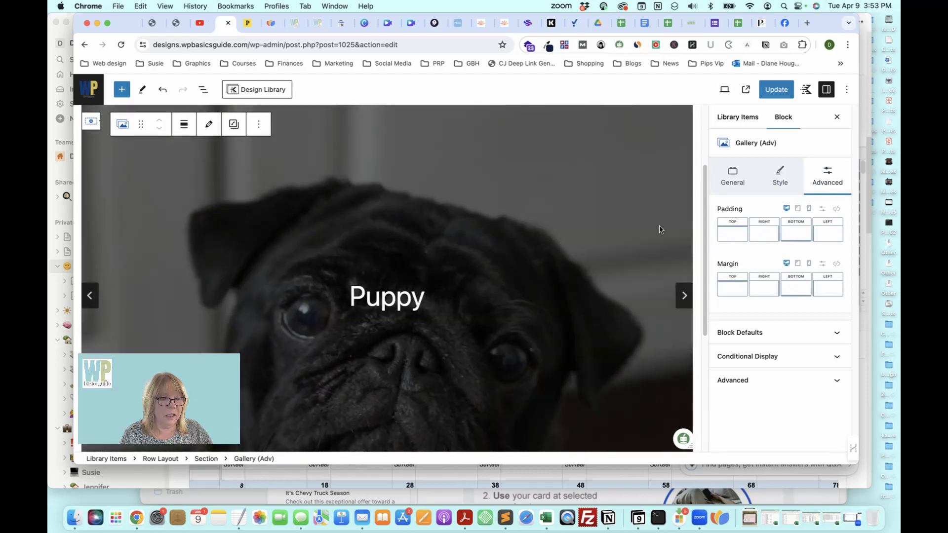
scroll(657, 228, down, 3)
scroll(659, 229, up, 3)
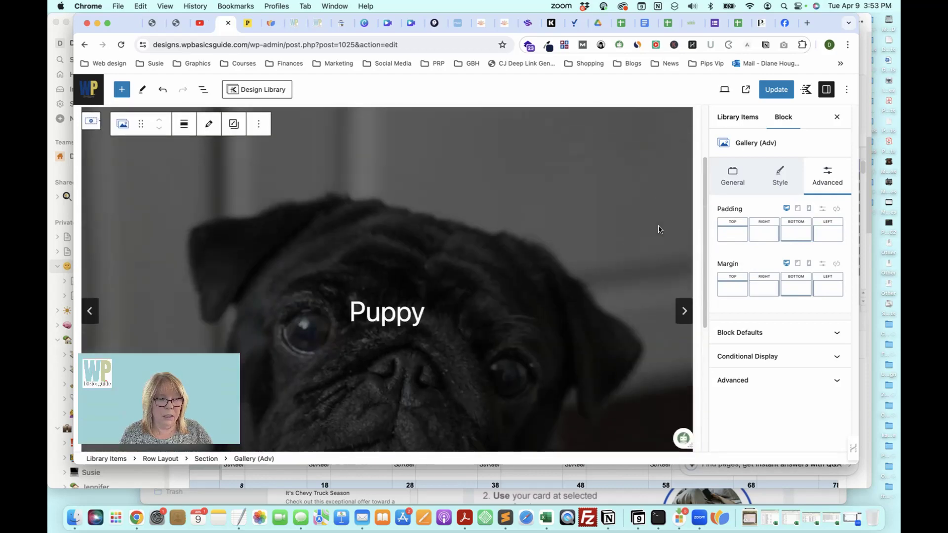
scroll(653, 229, down, 2)
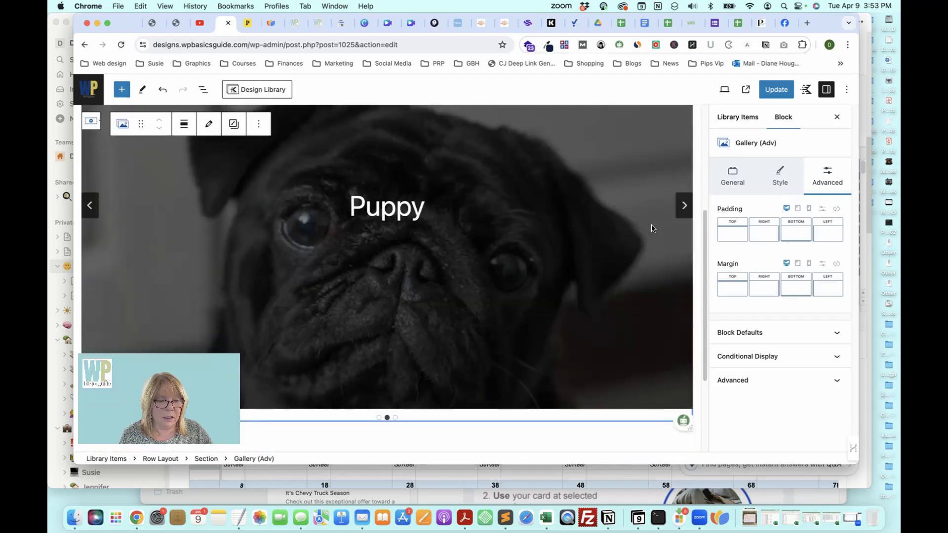
Step: Update the pattern item and view the gallery slider with its hover captions on the live page
click(783, 91)
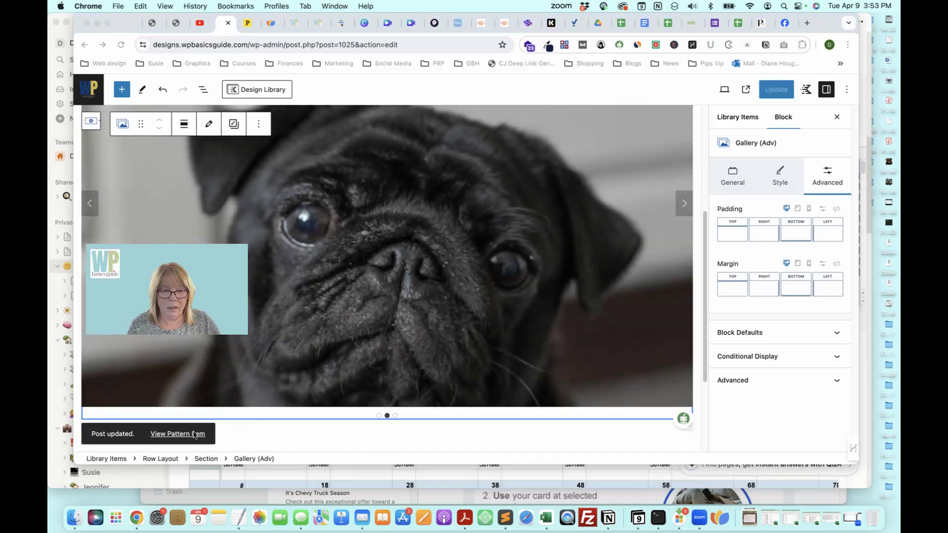
click(194, 438)
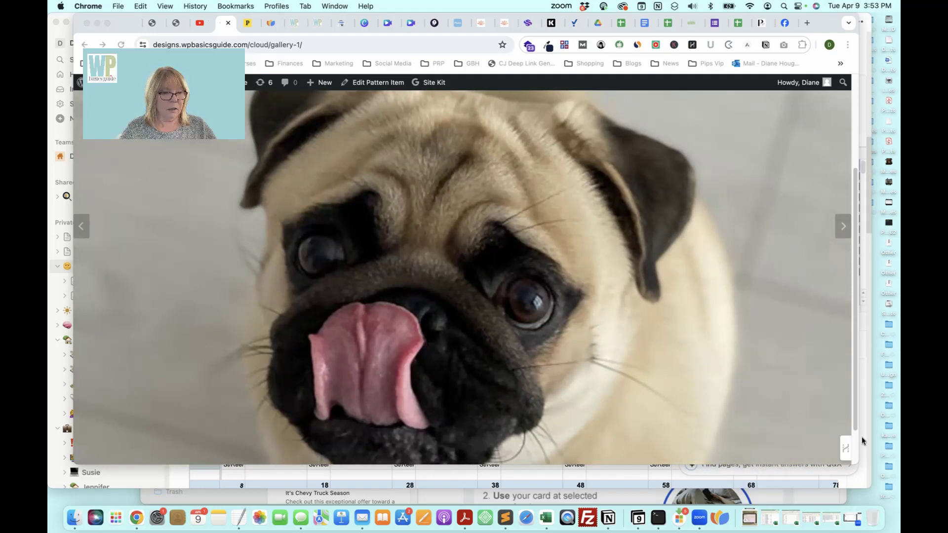
scroll(510, 302, down, 2)
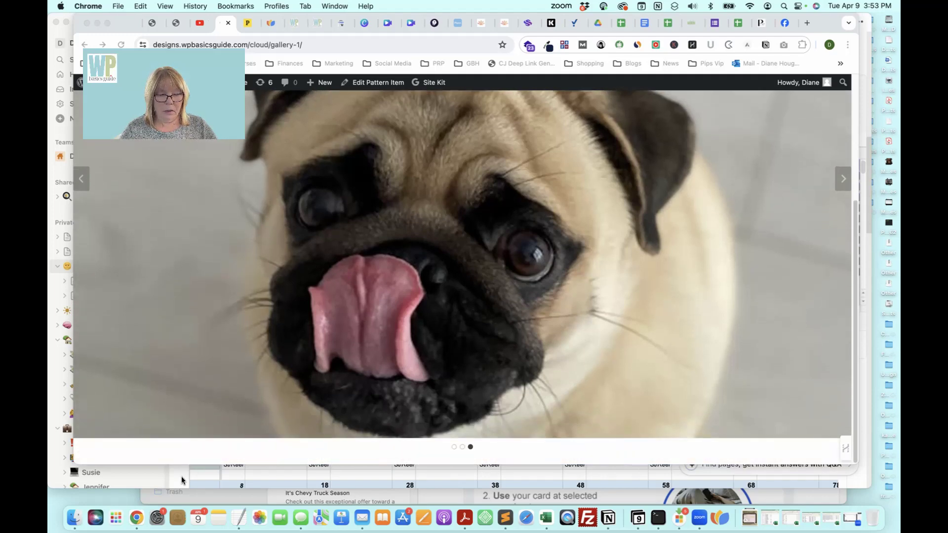
scroll(567, 427, up, 5)
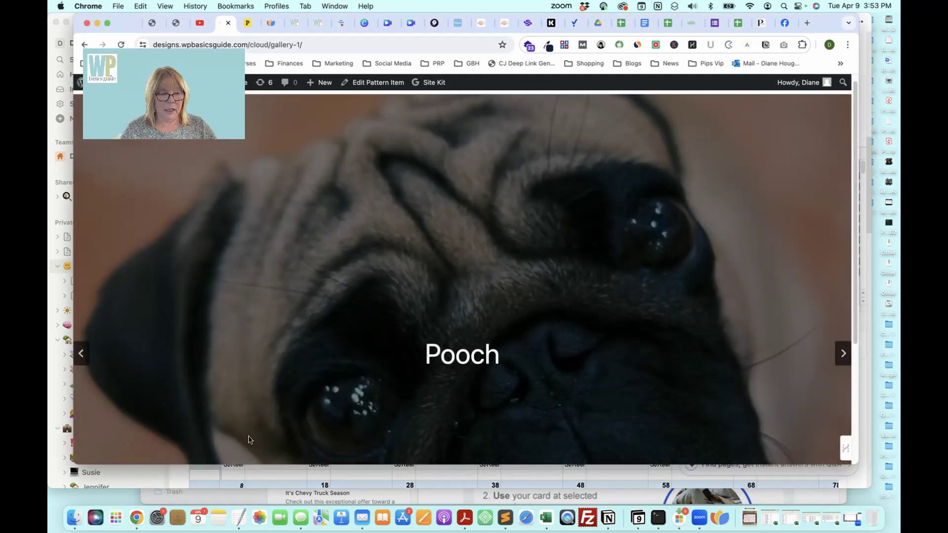
scroll(214, 450, down, 5)
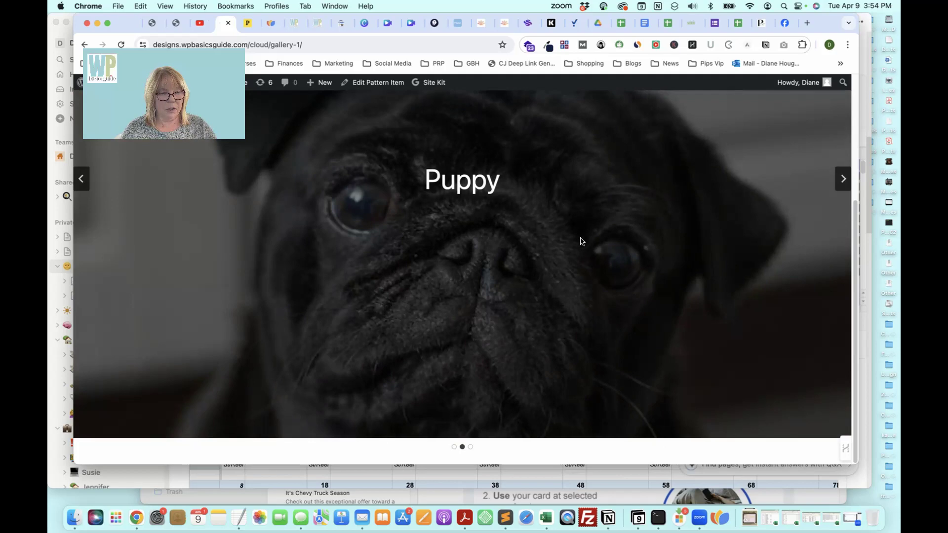
scroll(663, 444, up, 3)
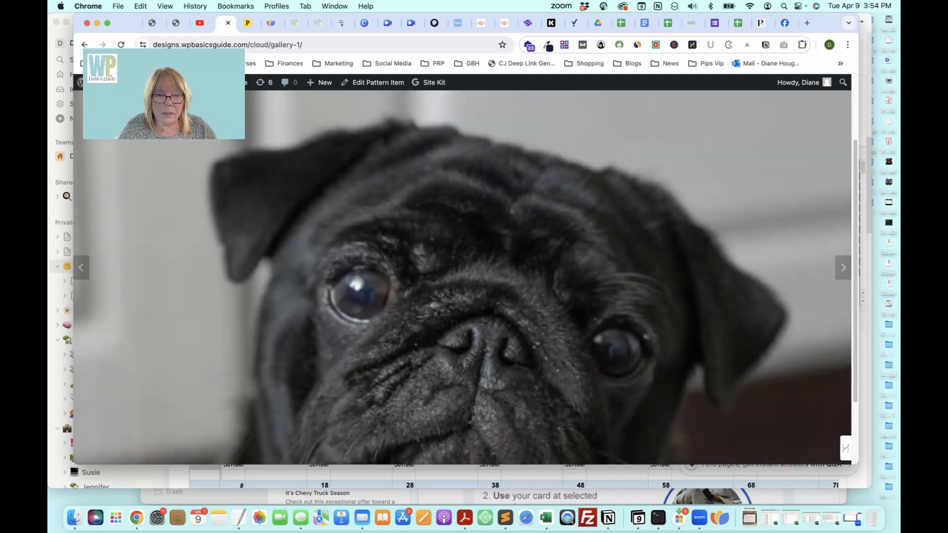
drag(167, 94, 170, 349)
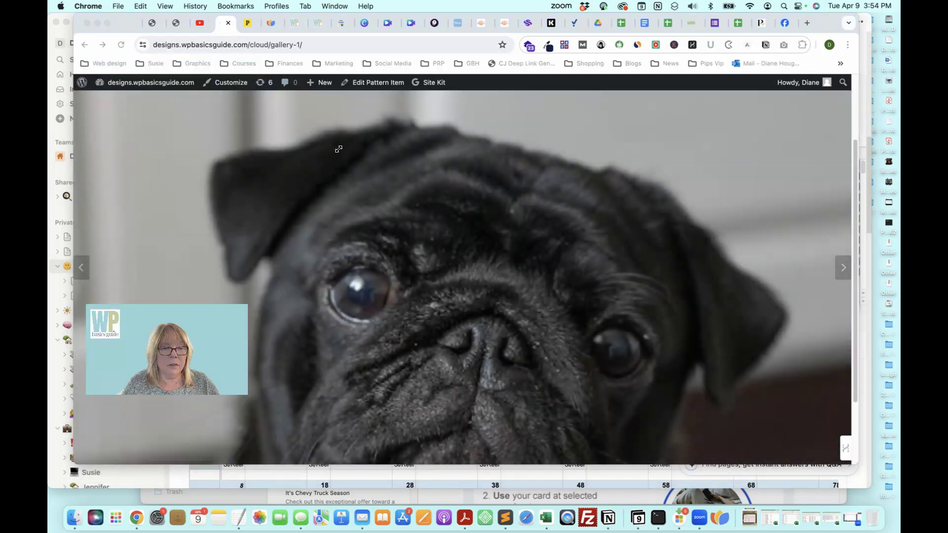
Step: Reopen the Gallery 1 pattern item for editing and turn off captions on the slider gallery
click(378, 83)
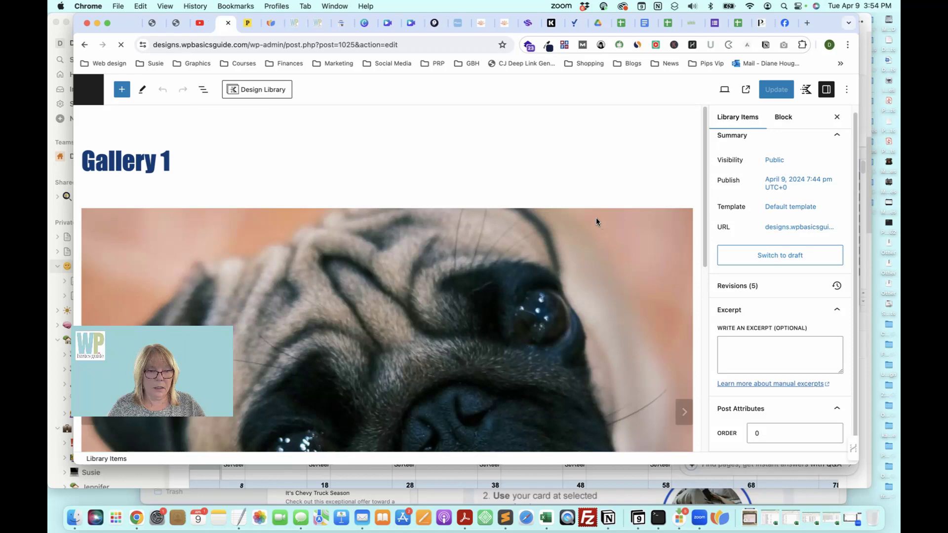
click(433, 222)
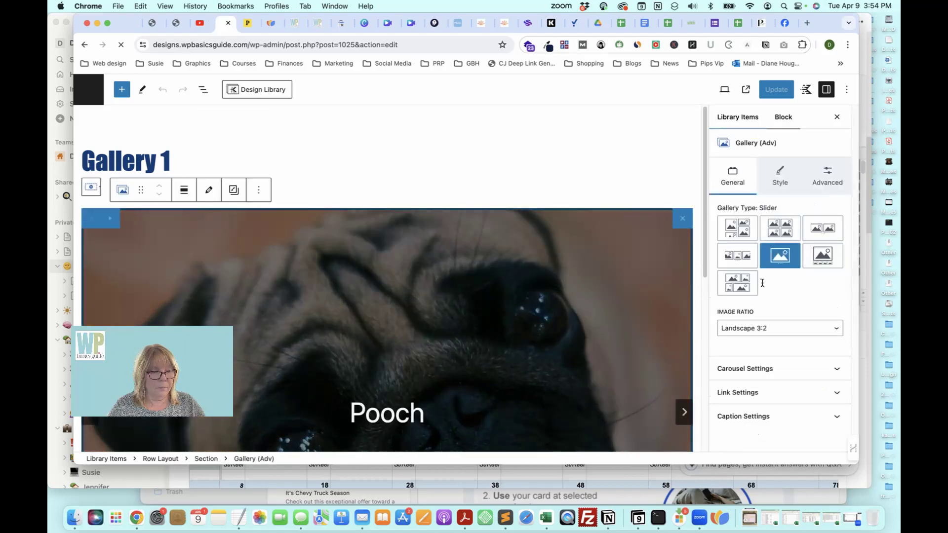
click(793, 414)
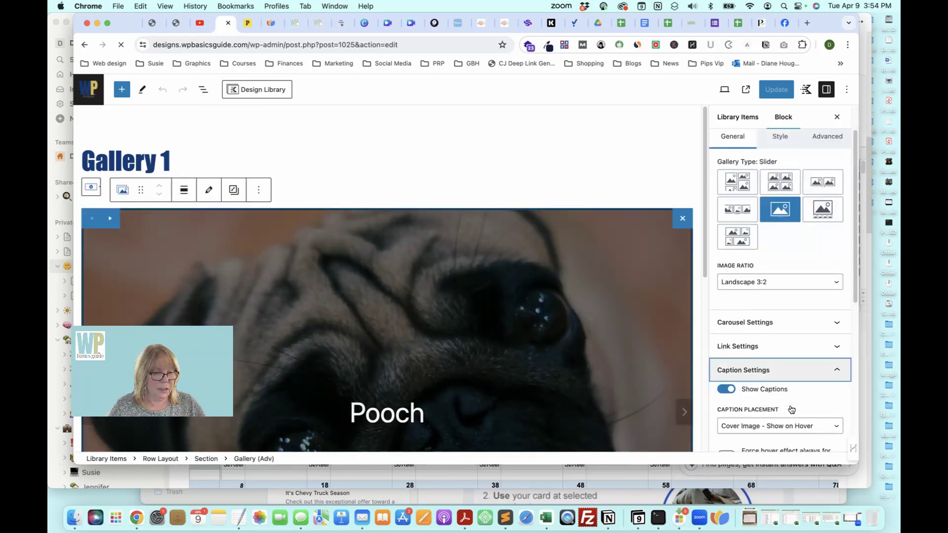
click(726, 342)
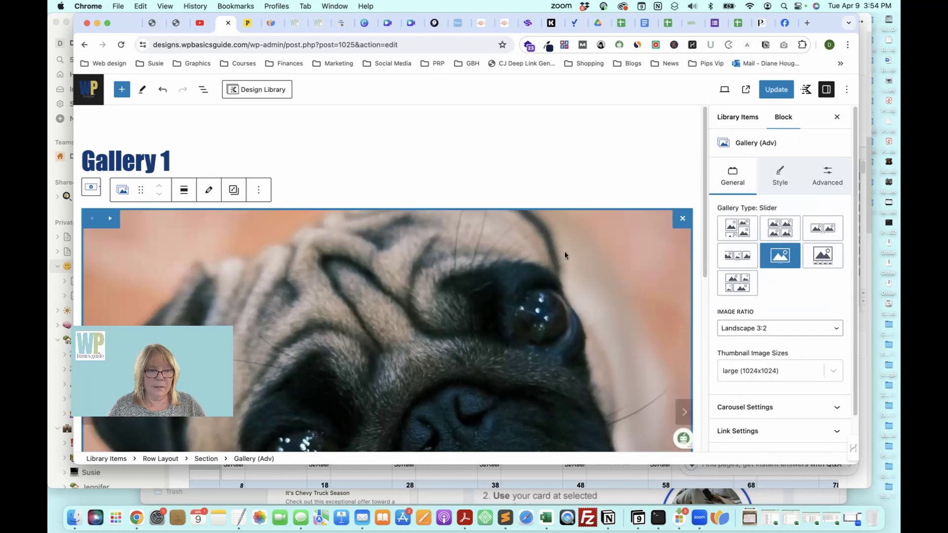
Step: Set the row layout around the gallery to two columns and resize them to 65% for the slider and 35% for the empty column
scroll(580, 256, down, 3)
scroll(574, 257, down, 3)
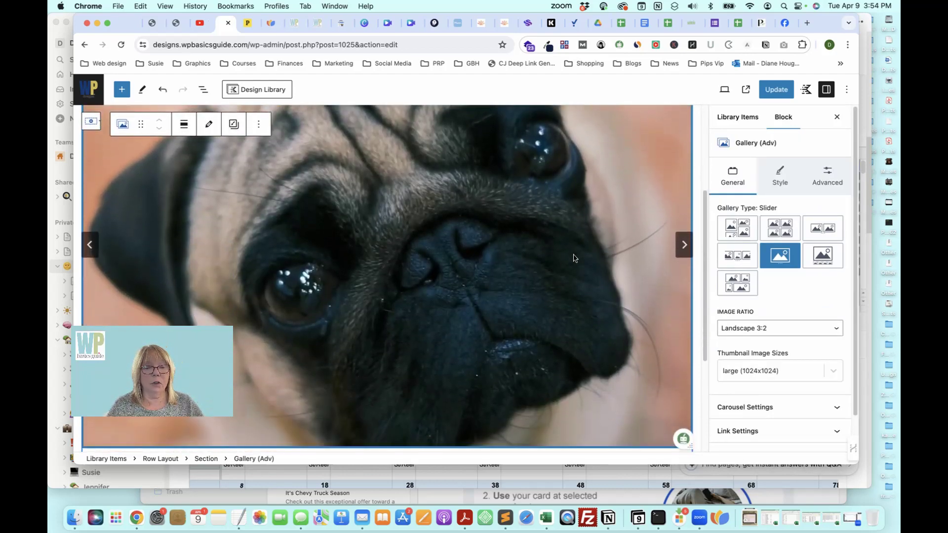
scroll(574, 258, up, 5)
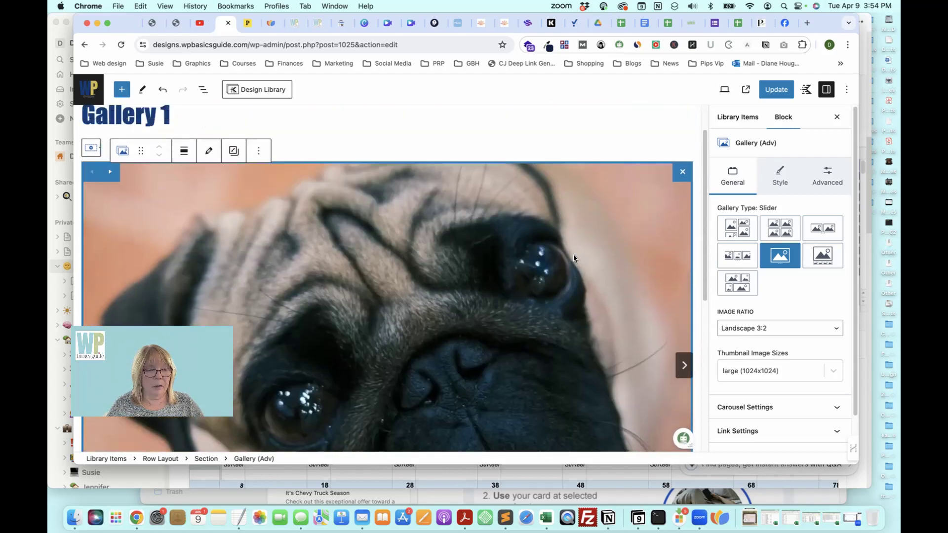
scroll(573, 258, down, 3)
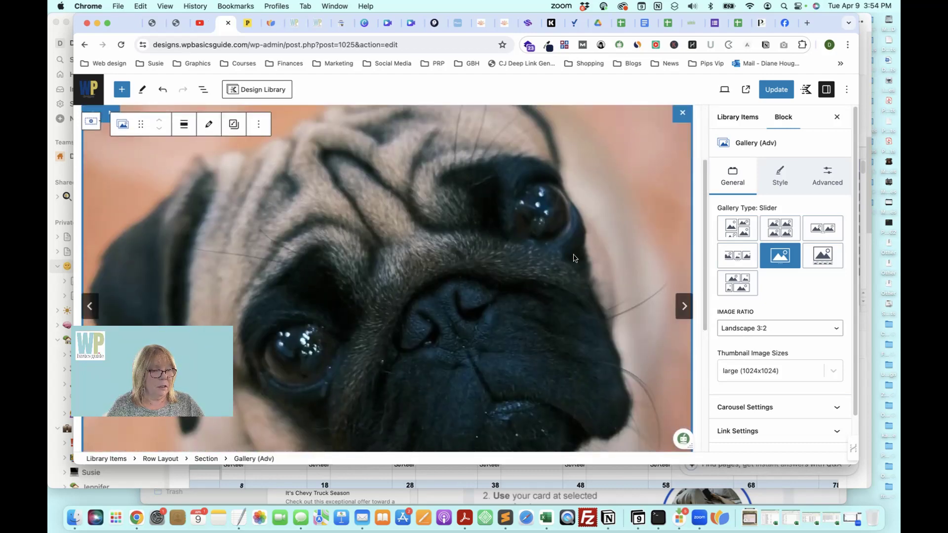
scroll(574, 257, up, 2)
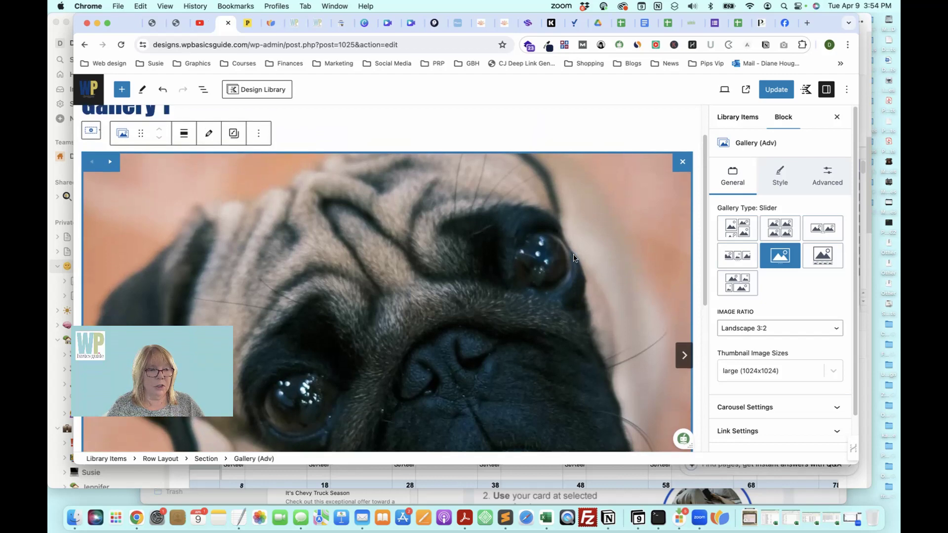
click(91, 139)
scroll(152, 216, up, 1)
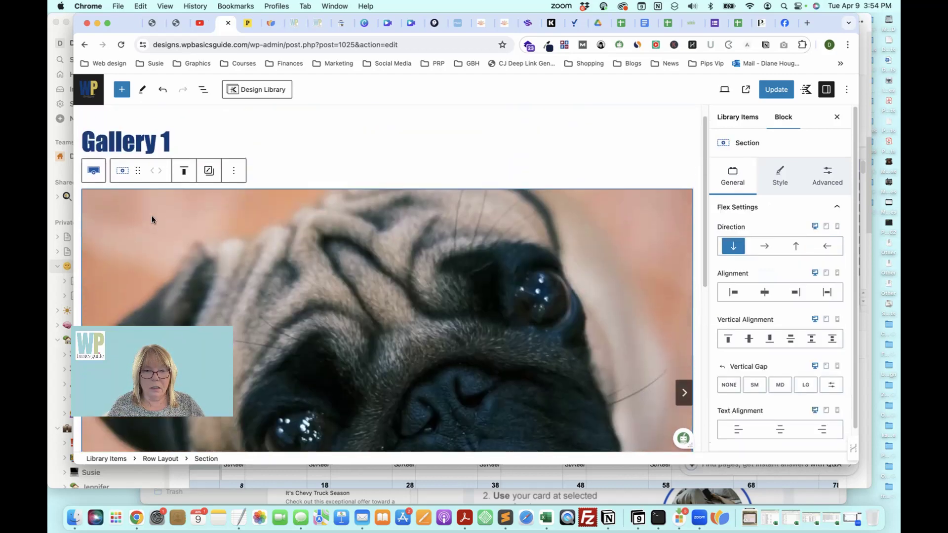
click(98, 167)
scroll(170, 225, up, 2)
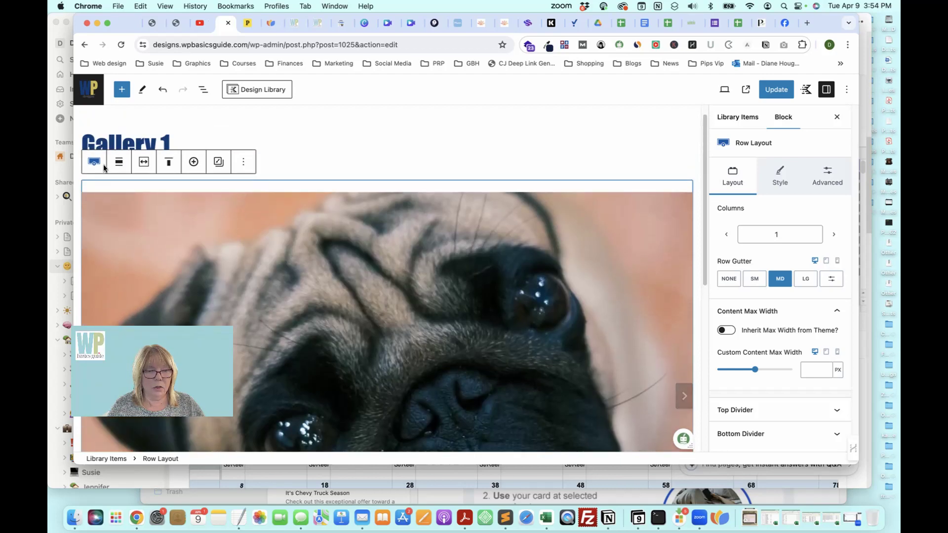
click(835, 236)
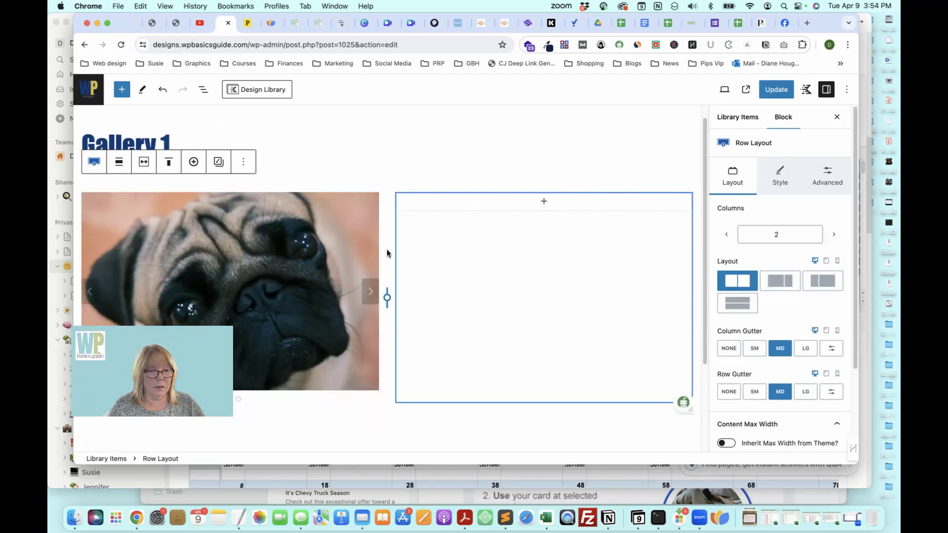
drag(387, 277, 476, 279)
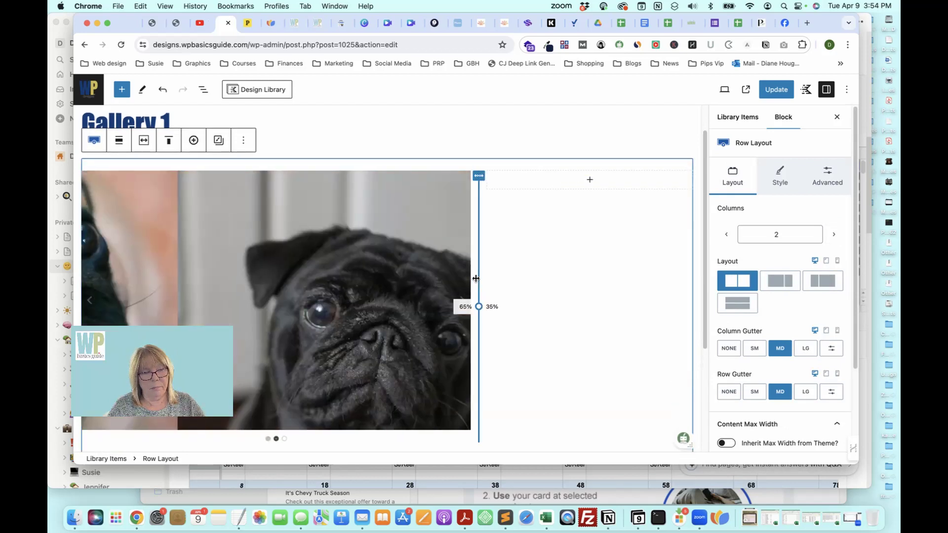
Step: Add a Text (Adv) block in the empty column beside the slider with the text "Add your Headline here"
click(591, 181)
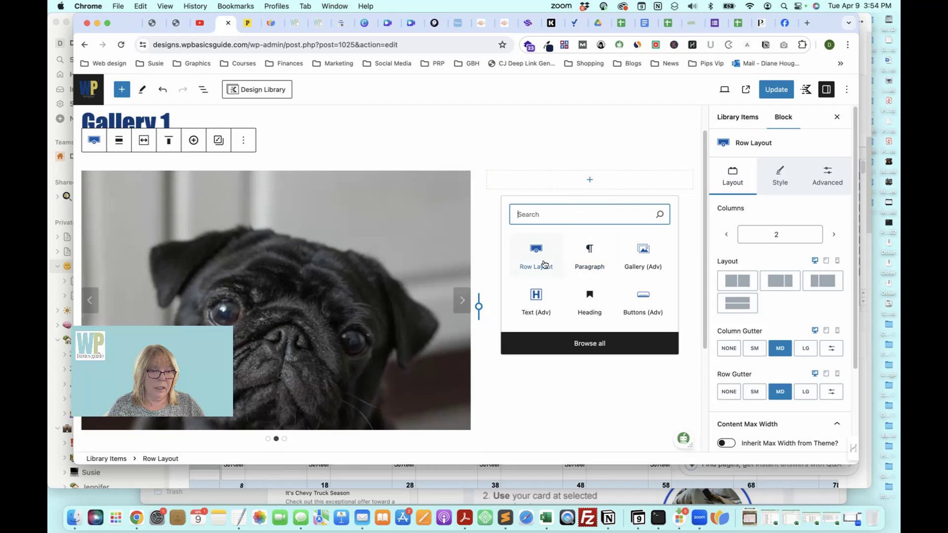
click(535, 298)
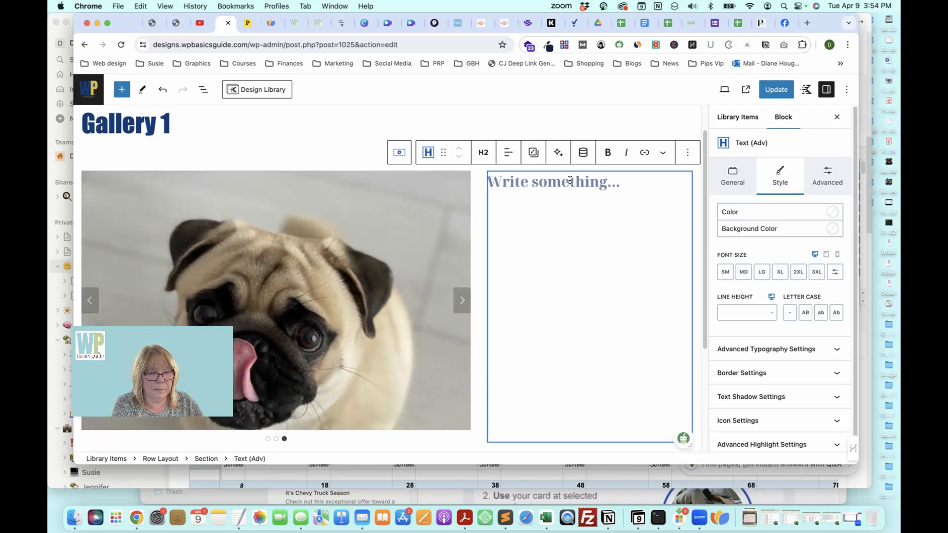
text(AAdd )
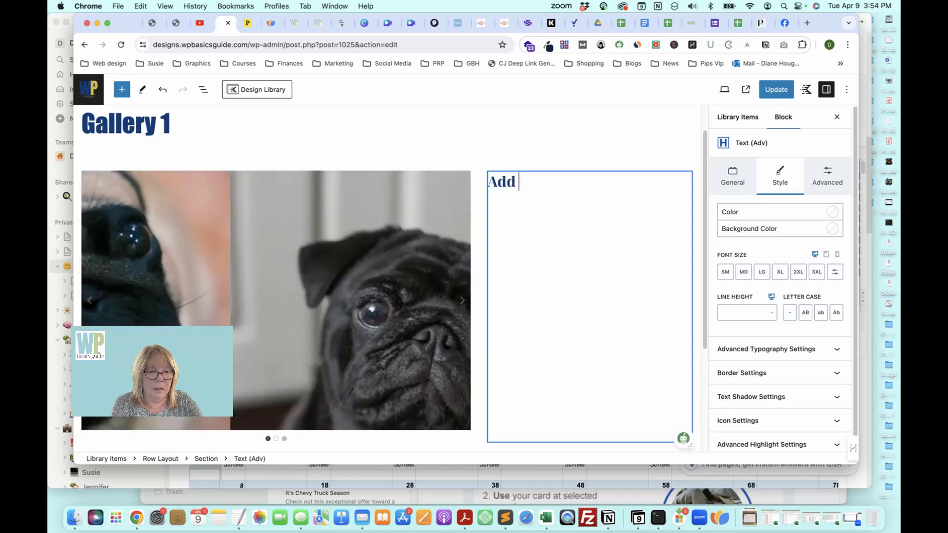
text(your Headiling)
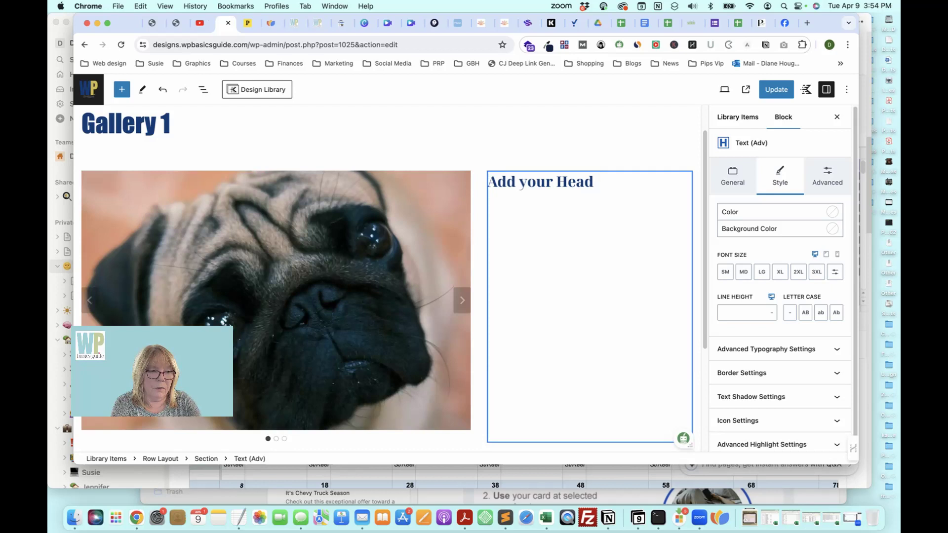
text( here)
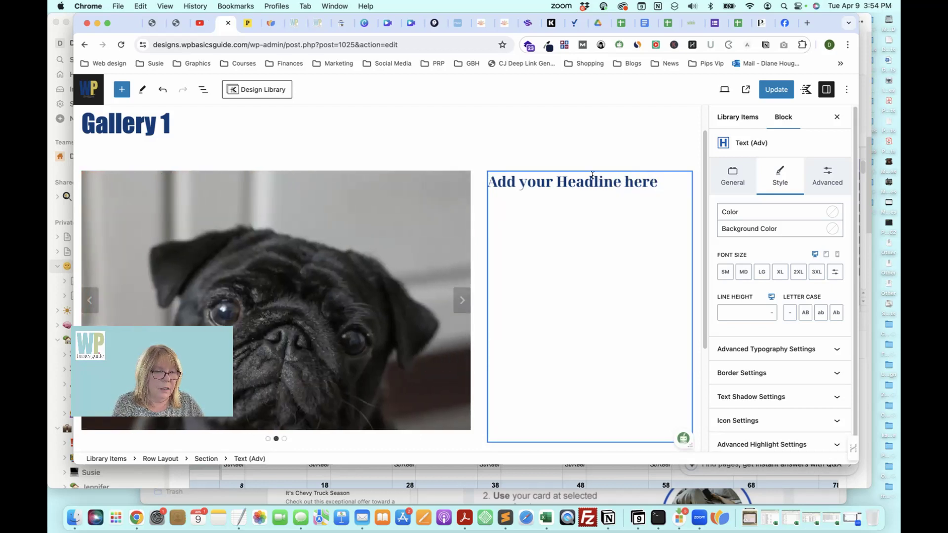
Step: Add a paragraph after the headline reading "This will be a paragraph about my site"
click(683, 153)
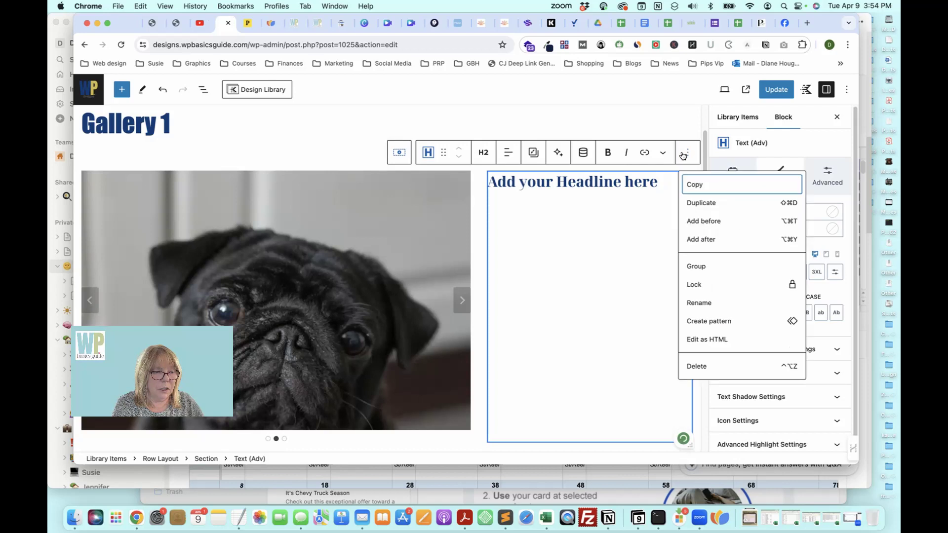
click(698, 239)
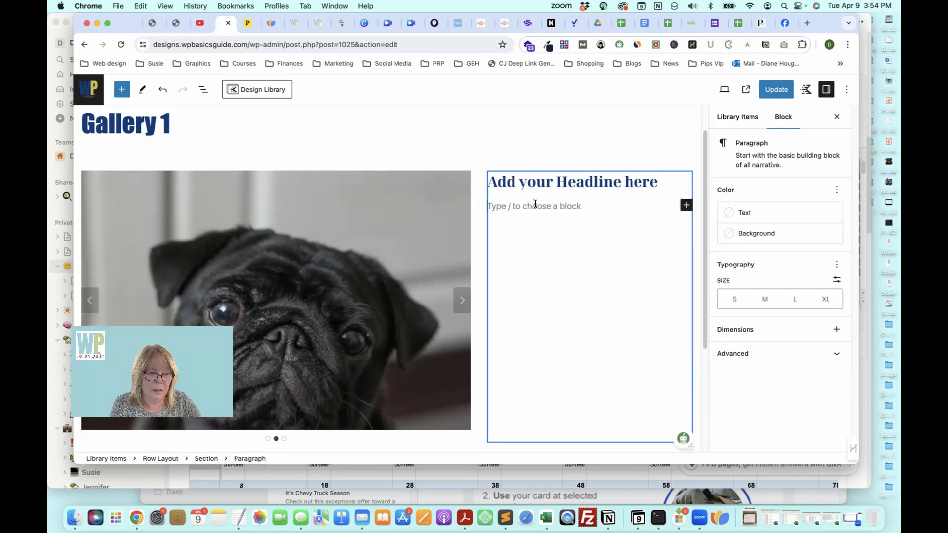
scroll(535, 204, down, 1)
text(This will be a paragr)
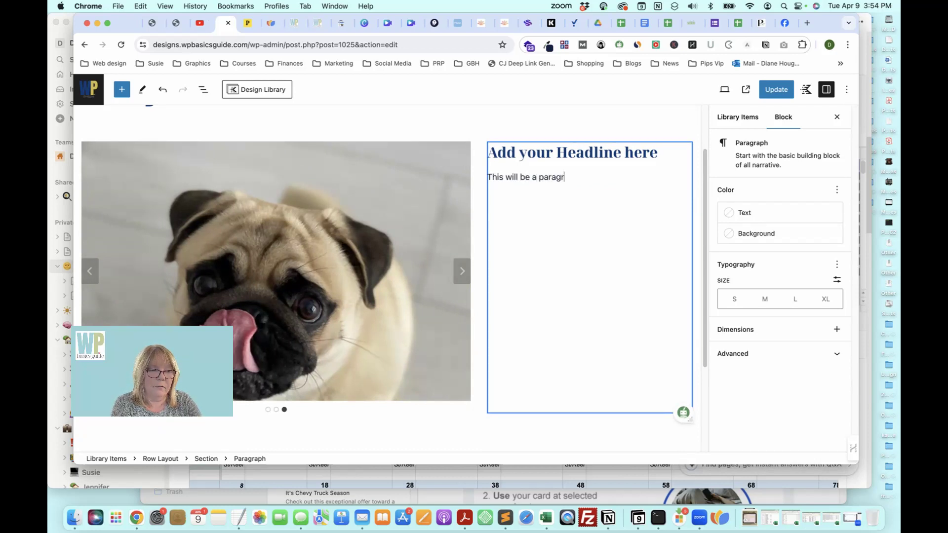
text(aph about my site)
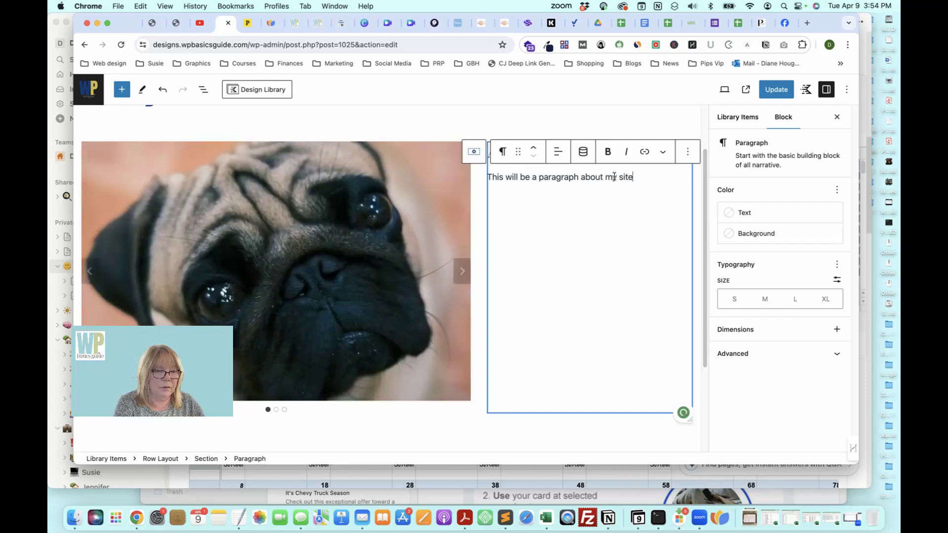
Step: Add a Buttons (Adv) block after the paragraph and label its button "Call to action"
click(686, 153)
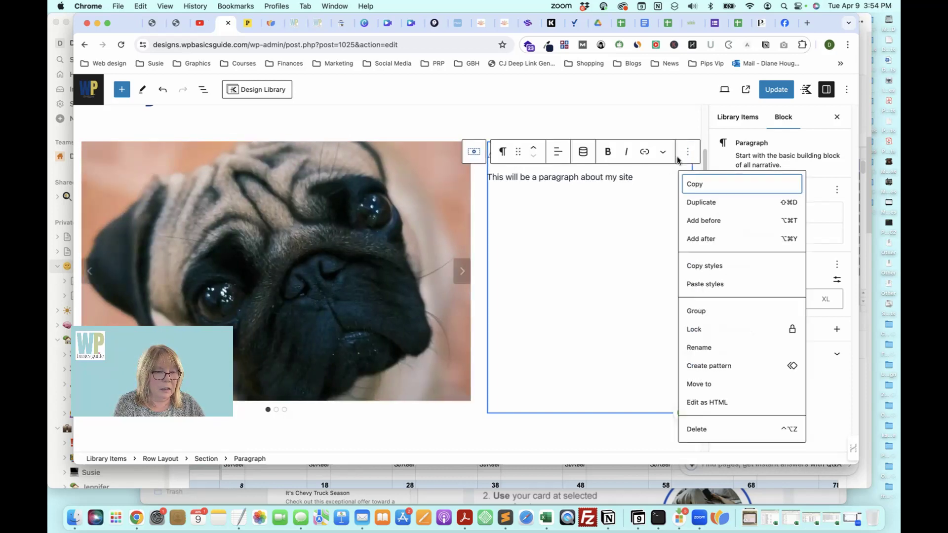
click(714, 239)
text(/)
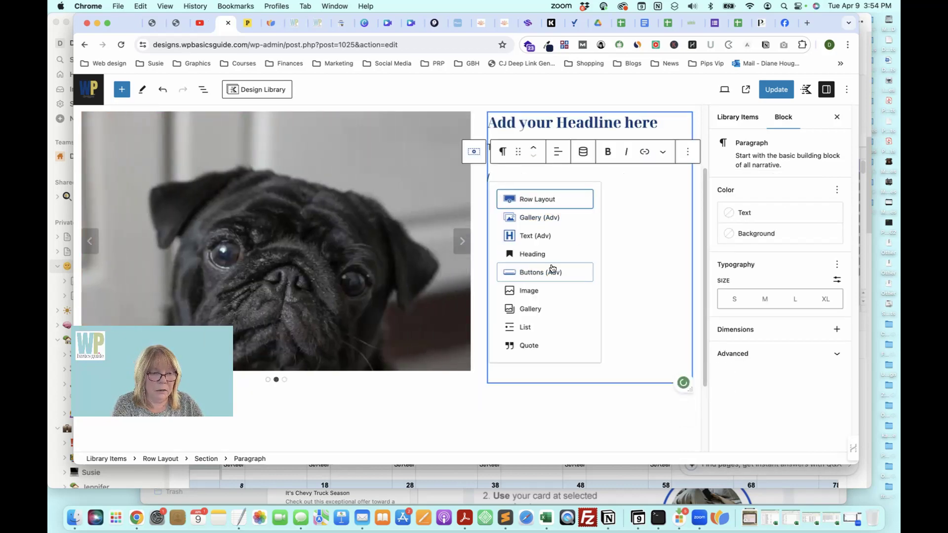
key(Return)
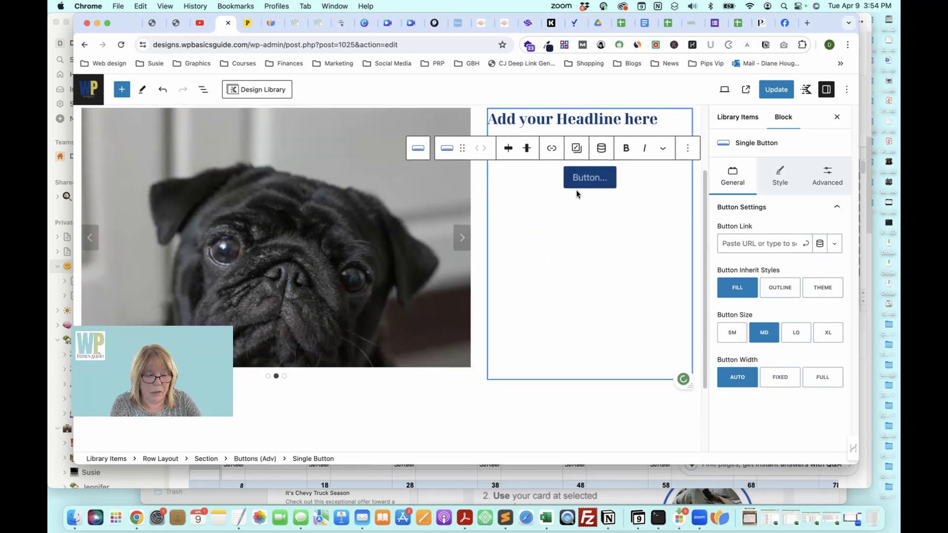
text(Call to a)
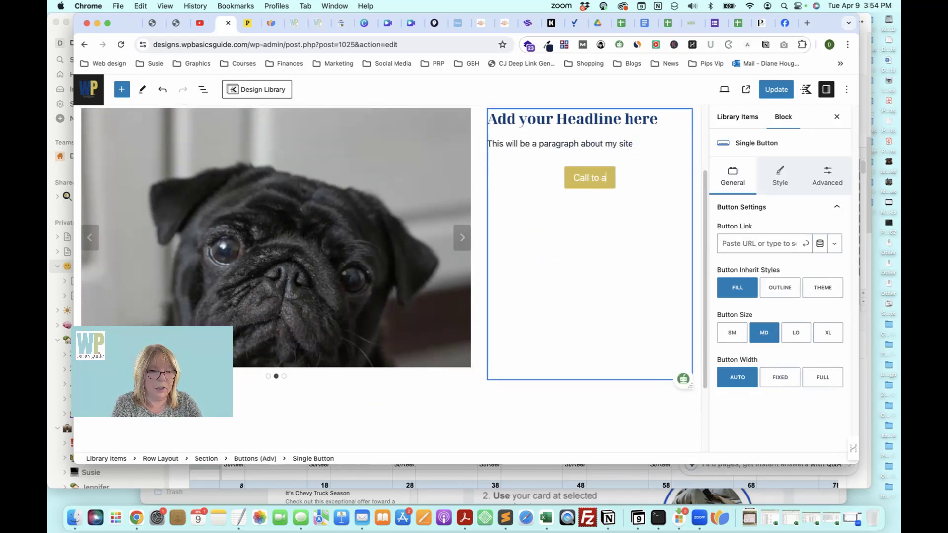
text(ction)
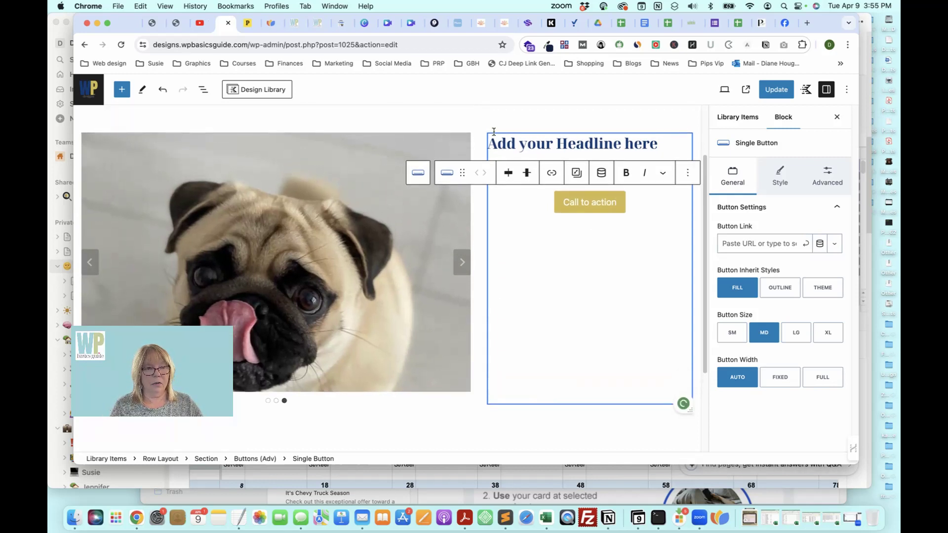
click(556, 116)
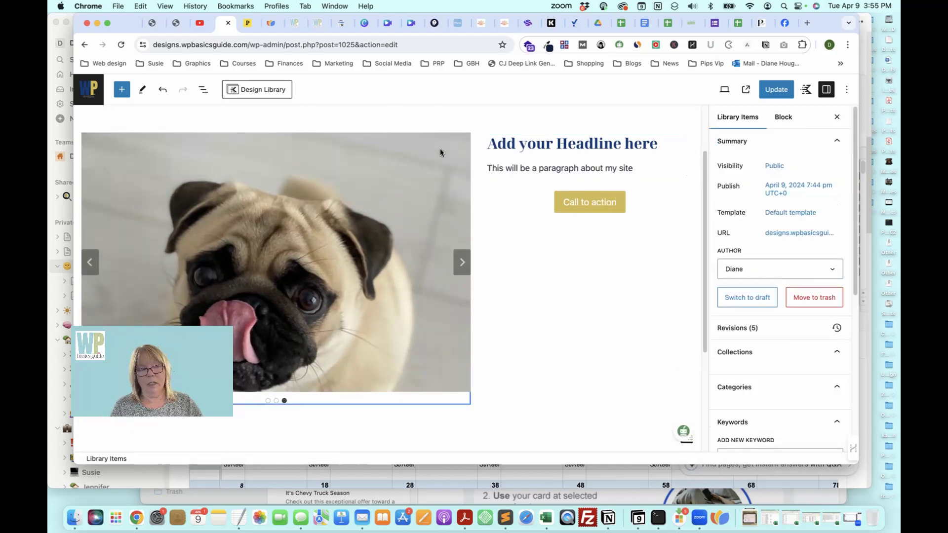
Step: Update the pattern item and view the slider with the headline, paragraph and button on the live page
click(773, 90)
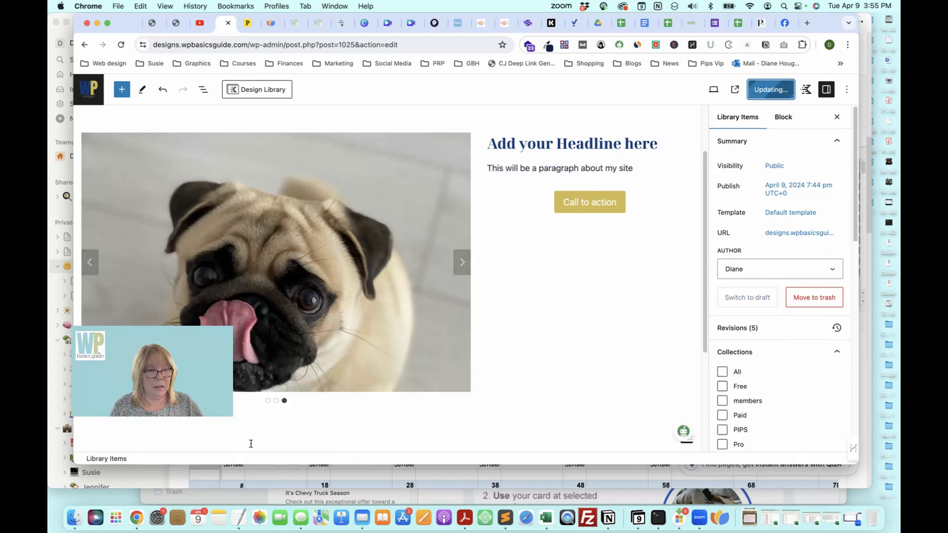
drag(188, 387, 196, 307)
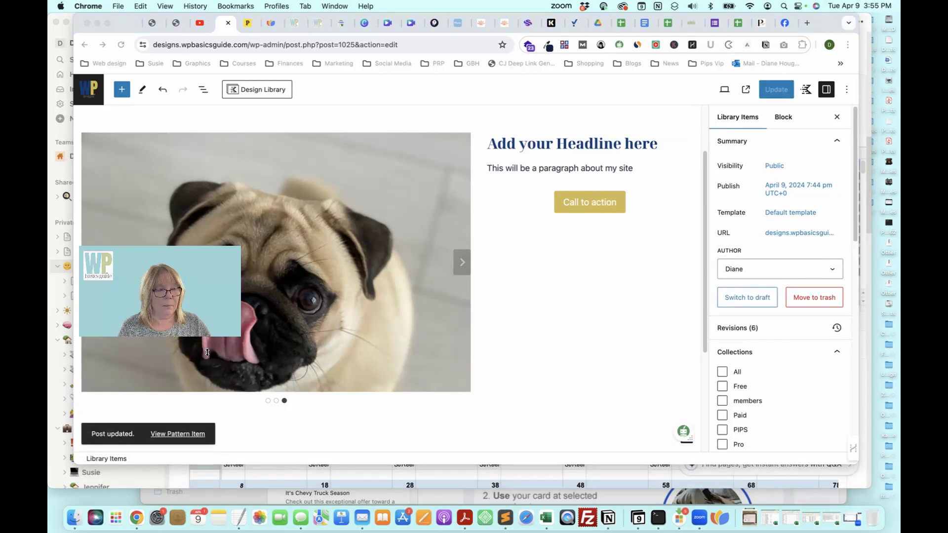
click(193, 435)
click(193, 436)
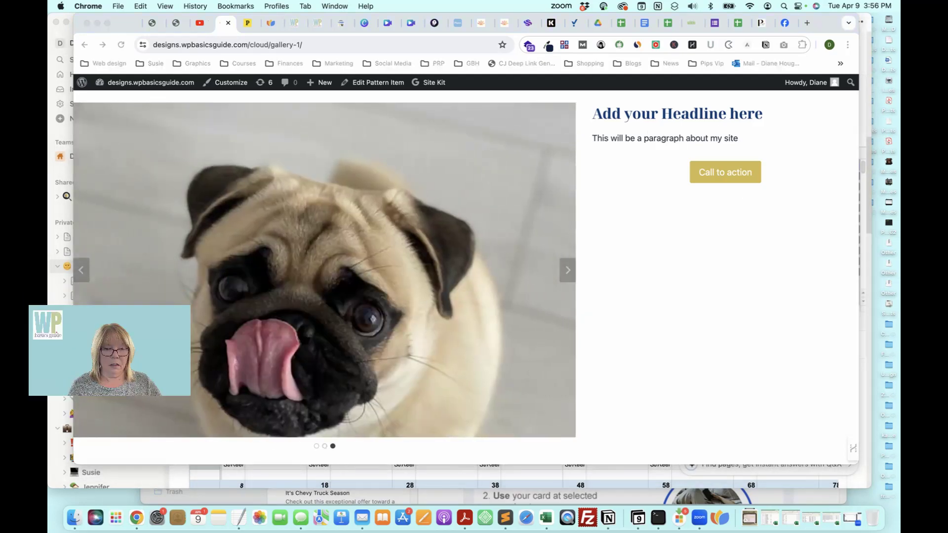
Step: Reopen the pattern item for editing, set the text section's vertical alignment to middle, and update the item
click(371, 88)
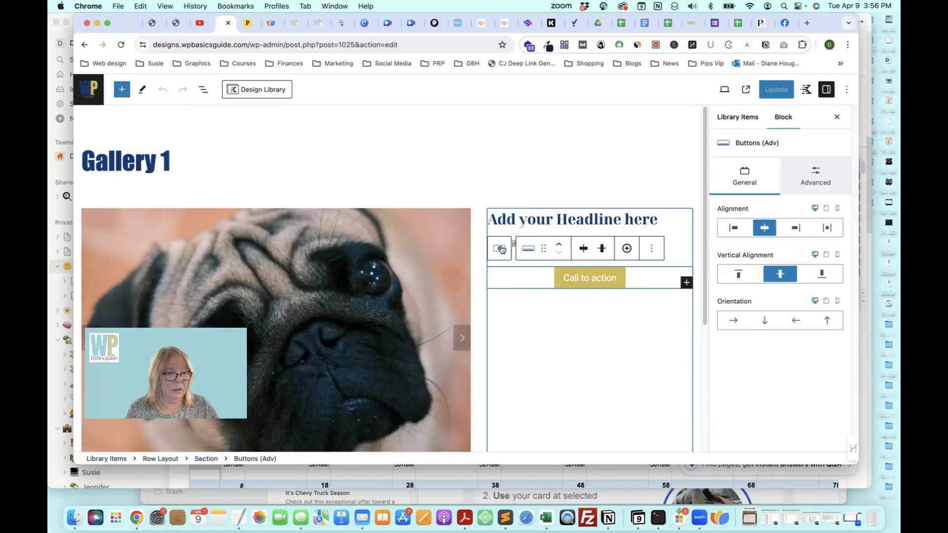
click(500, 249)
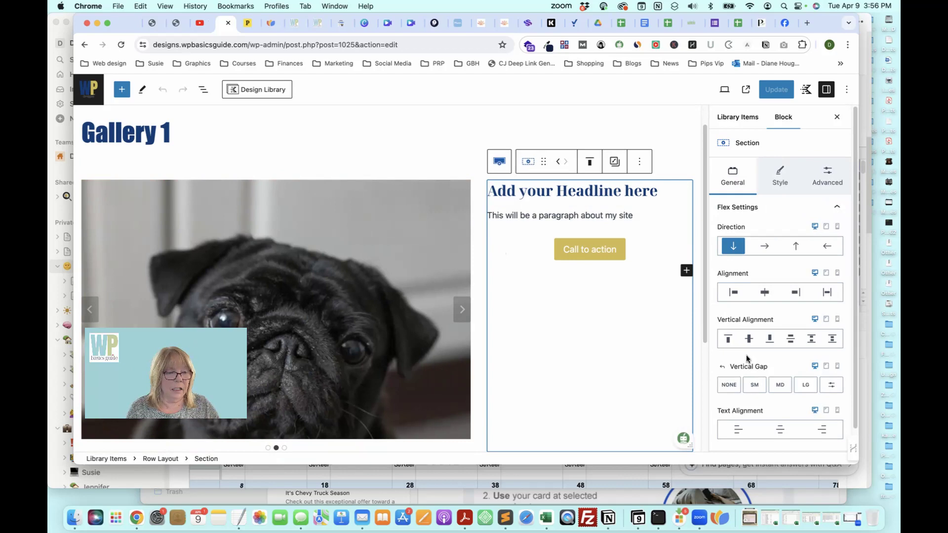
click(750, 338)
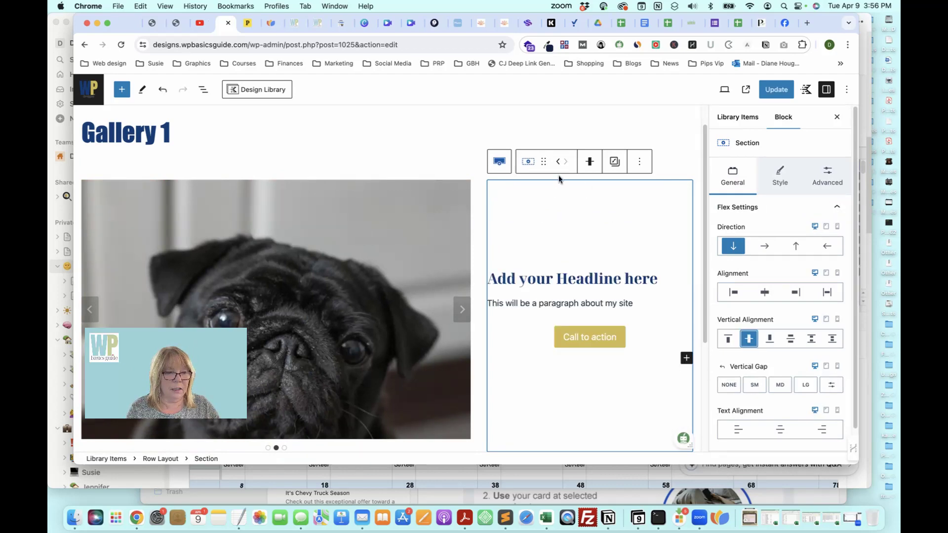
scroll(568, 198, down, 3)
click(776, 89)
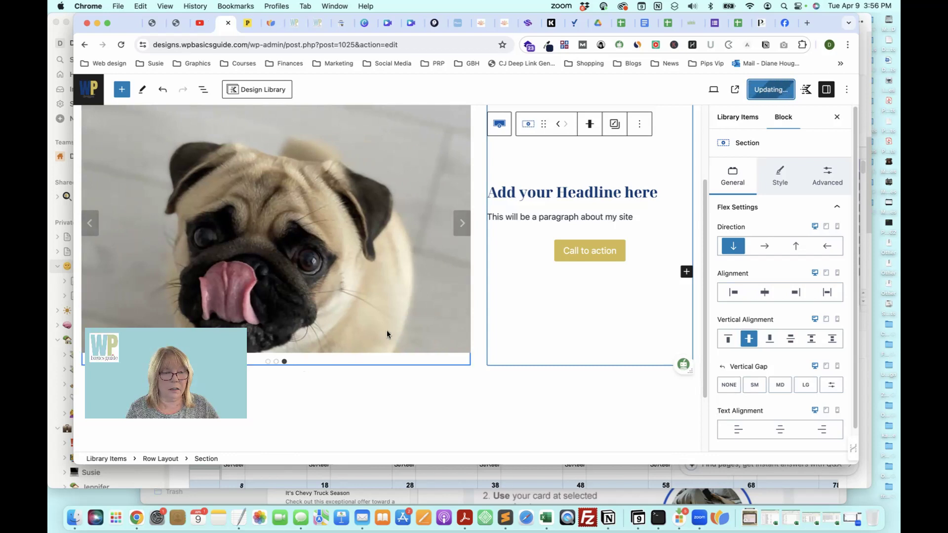
Step: Justify the "Call to action" button to the left and update the pattern item
click(557, 258)
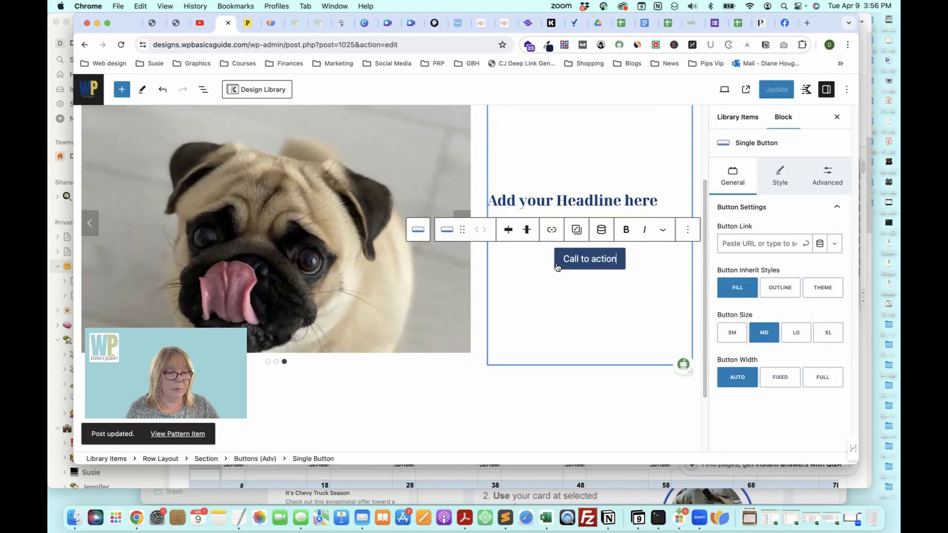
click(509, 230)
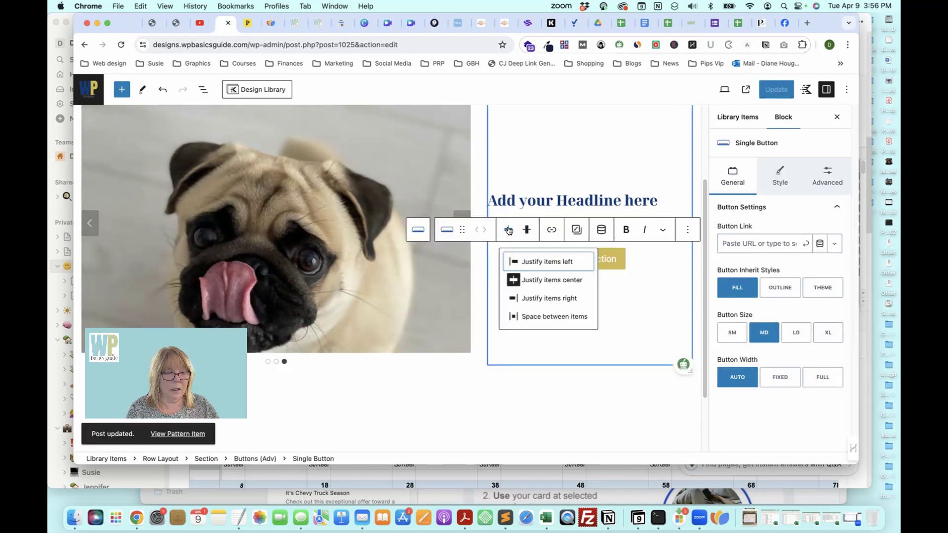
click(523, 262)
click(552, 328)
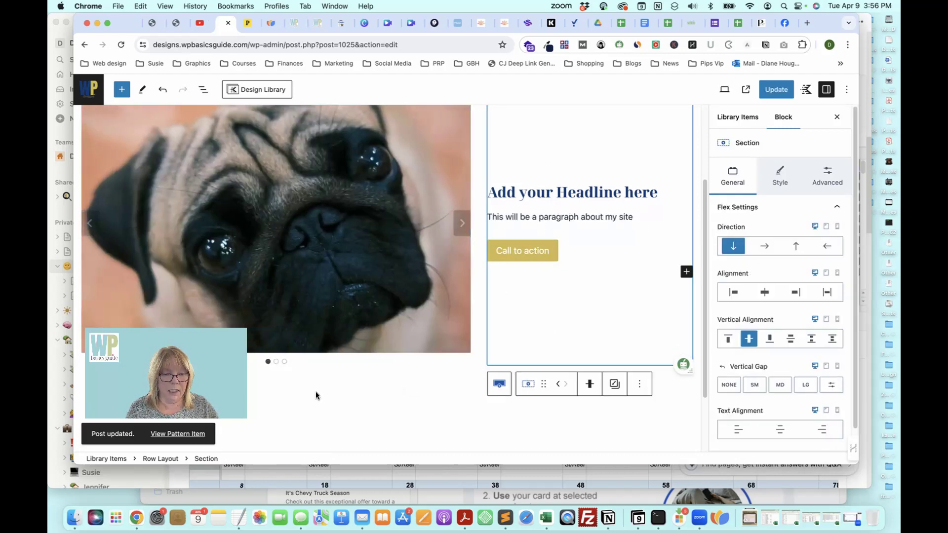
click(775, 94)
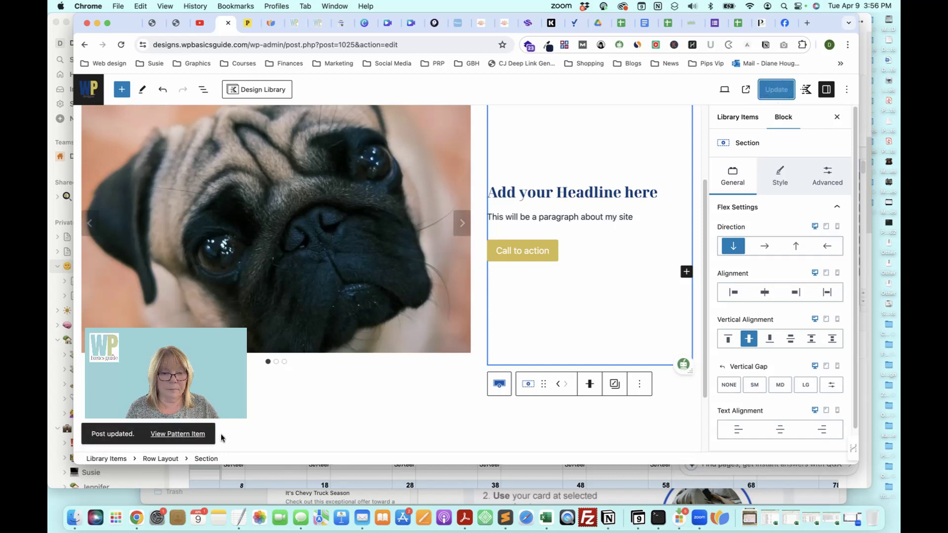
Step: View the pattern item with the left-justified button on the live page and advance through its slides
click(189, 434)
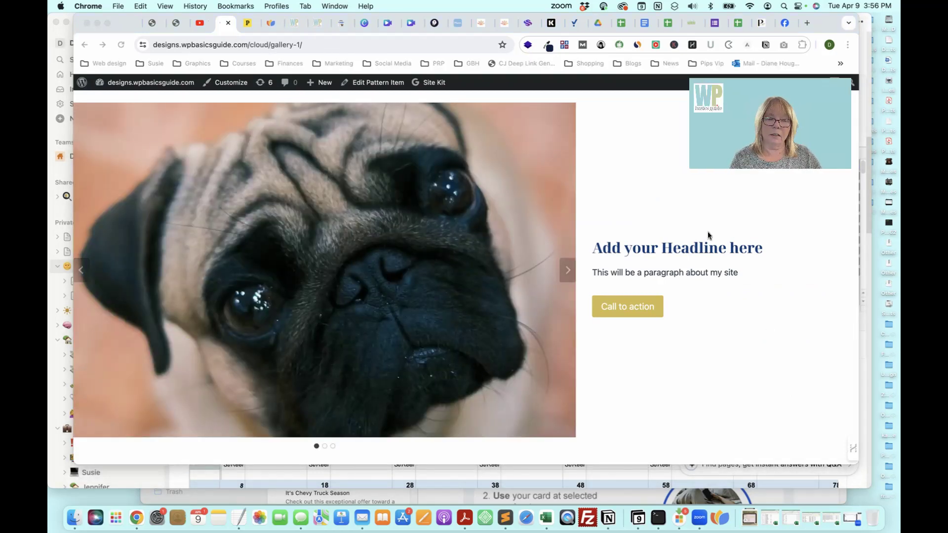
click(567, 271)
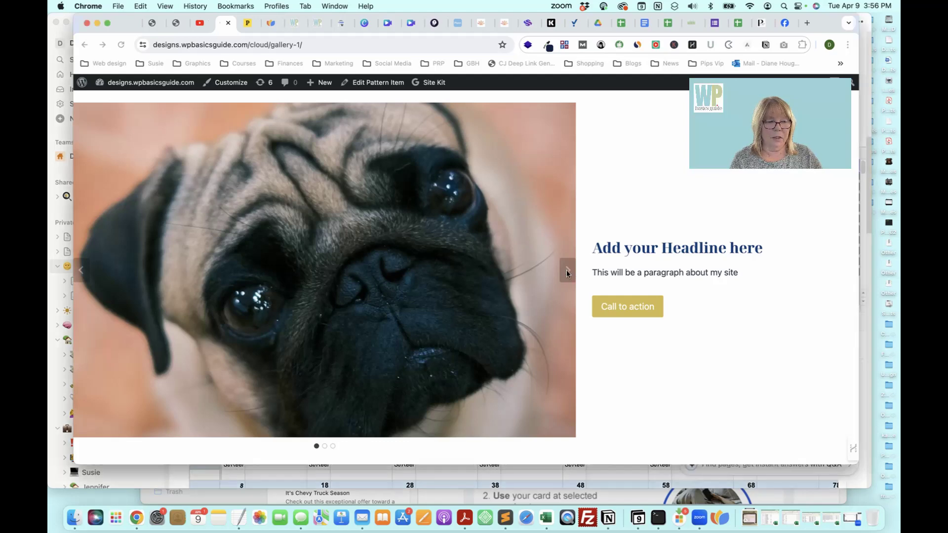
click(567, 271)
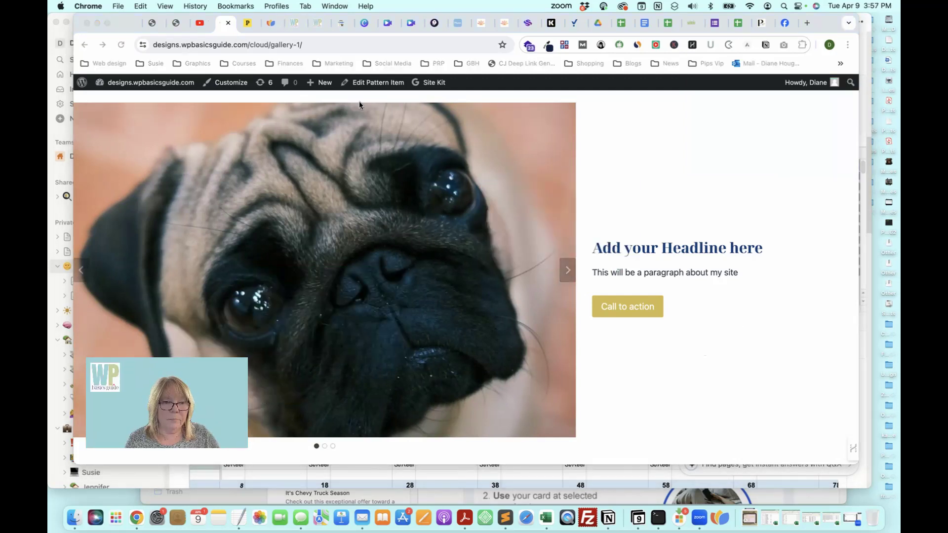
Step: Reopen the pattern item for editing and set its Row Layout block to full-width alignment
click(387, 82)
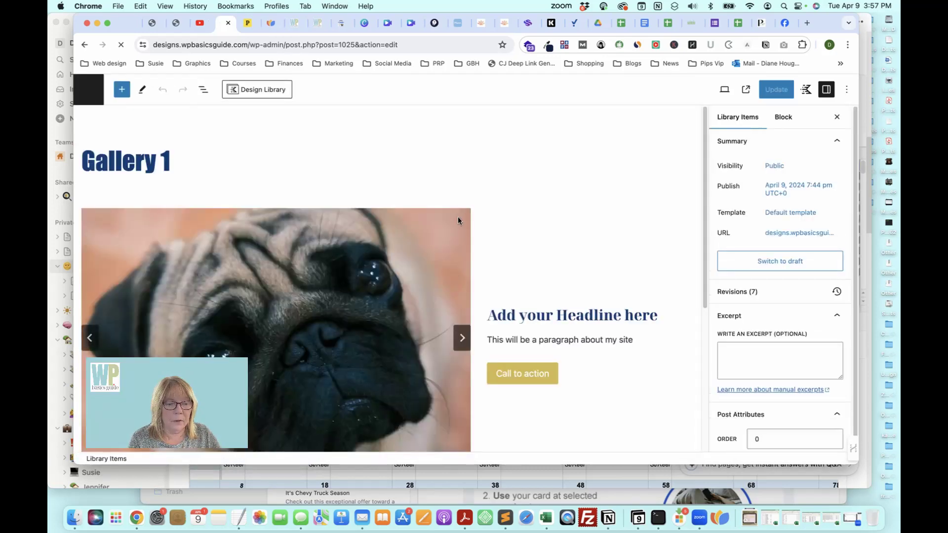
click(487, 213)
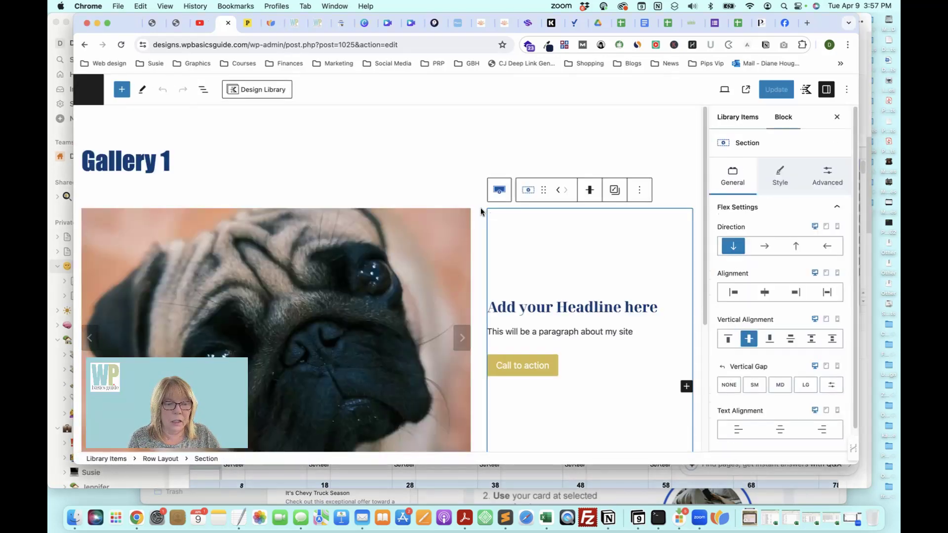
click(346, 206)
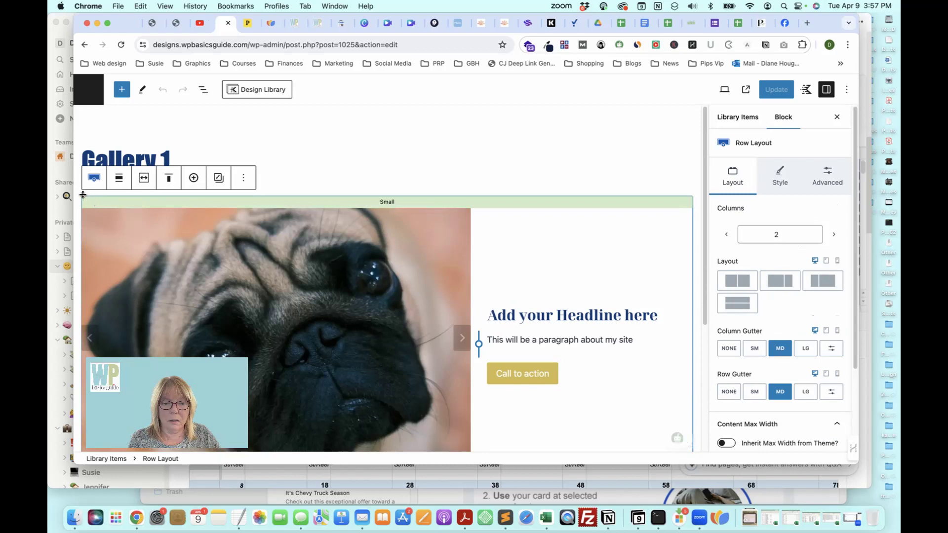
click(93, 178)
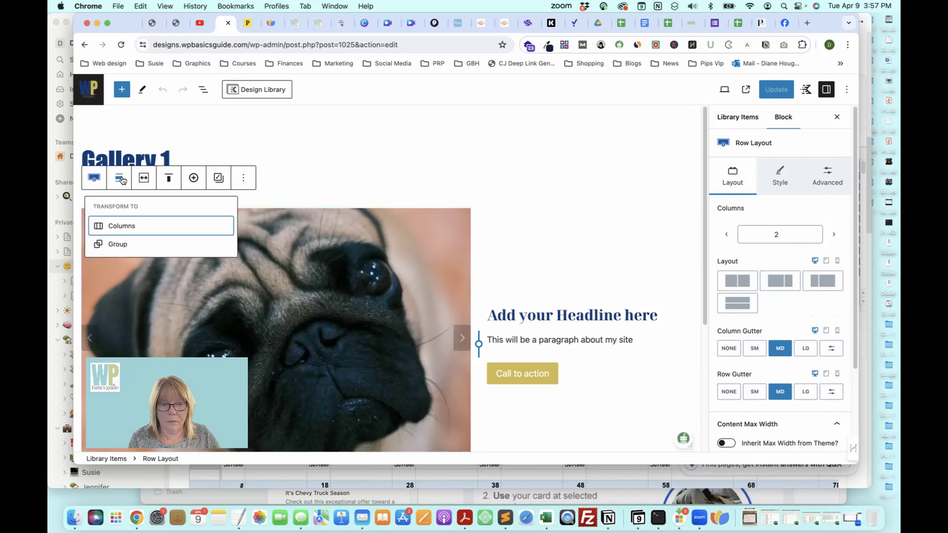
click(121, 180)
click(96, 181)
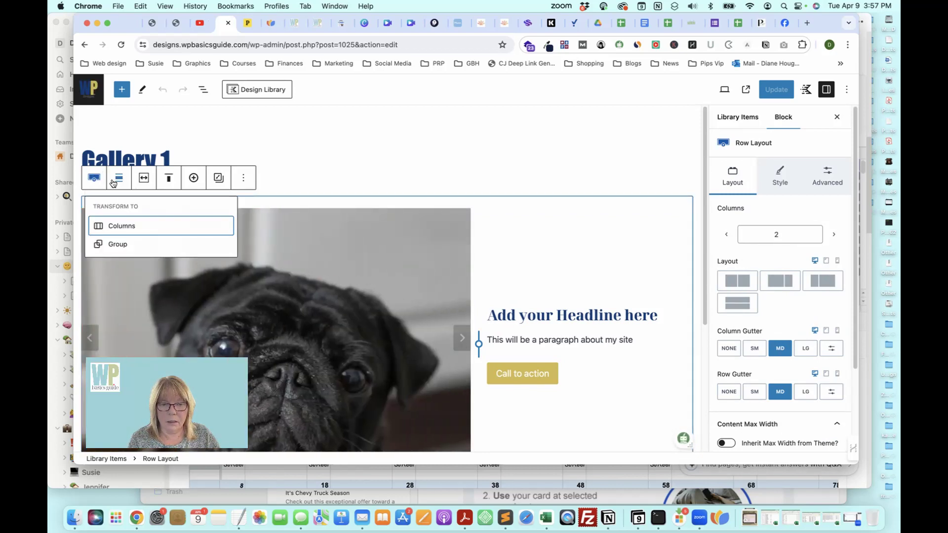
click(118, 180)
click(130, 264)
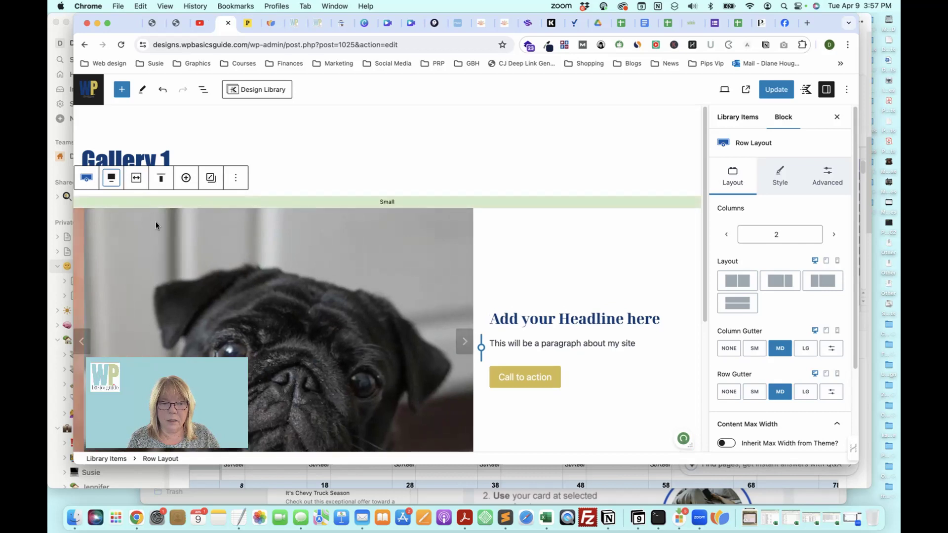
Step: Make the Row Layout's content use the theme's content inner width
click(137, 179)
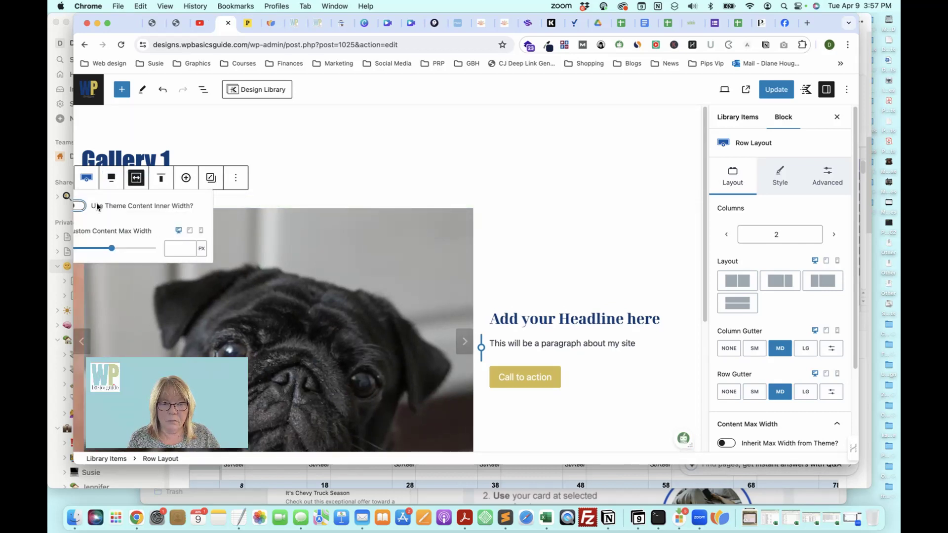
click(82, 206)
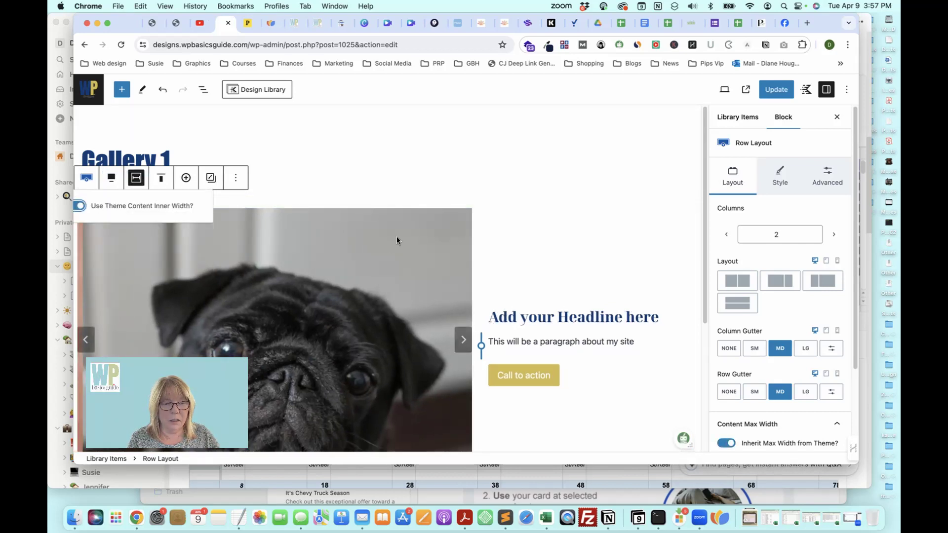
click(87, 178)
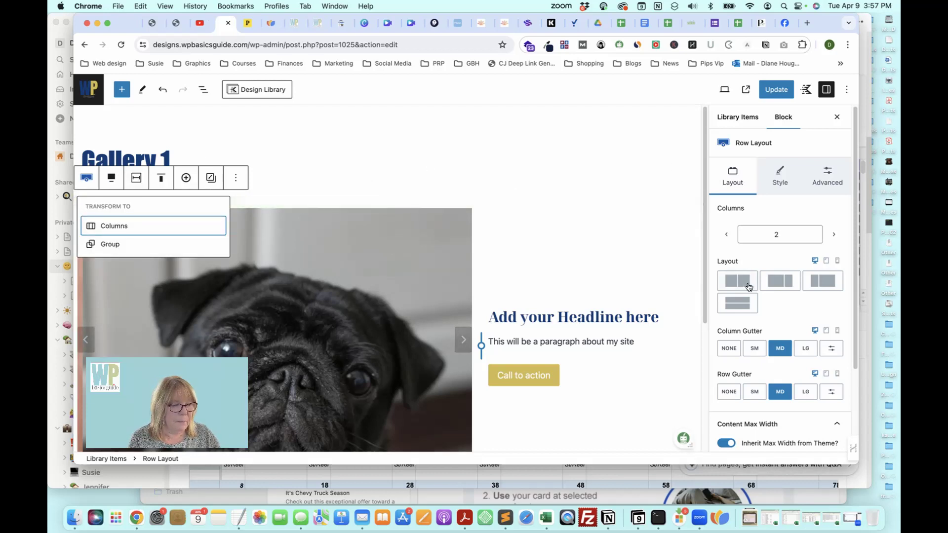
Step: Try the Row Layout's column gutter at None, then set it back to MD
scroll(750, 288, down, 2)
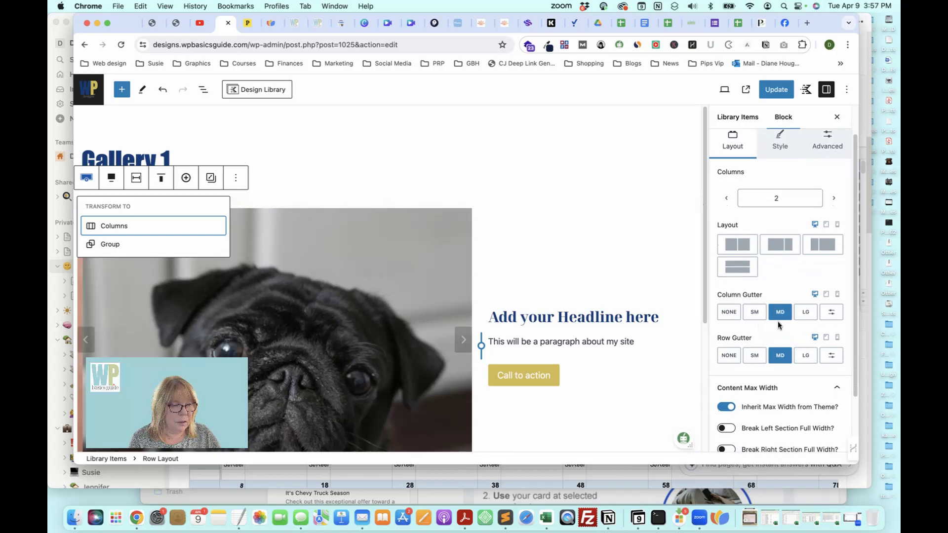
click(730, 313)
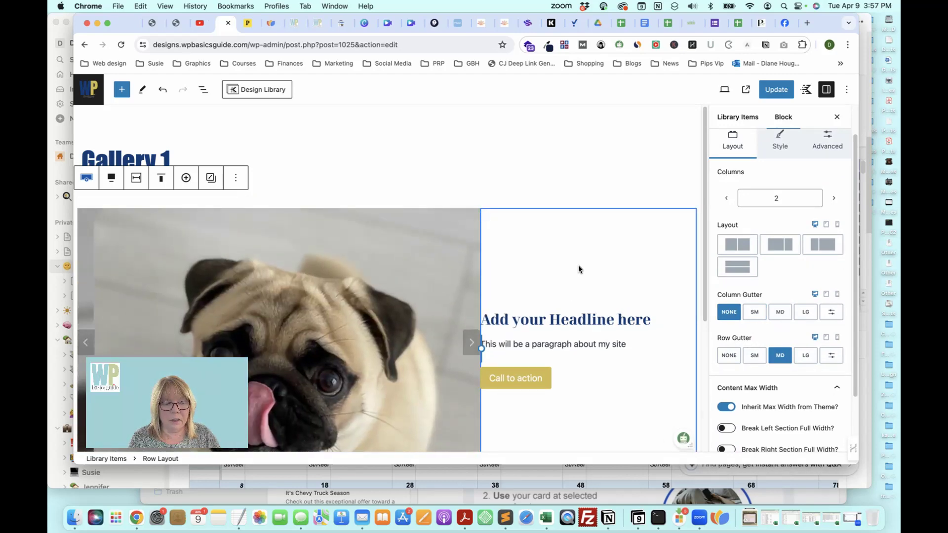
scroll(615, 269, down, 3)
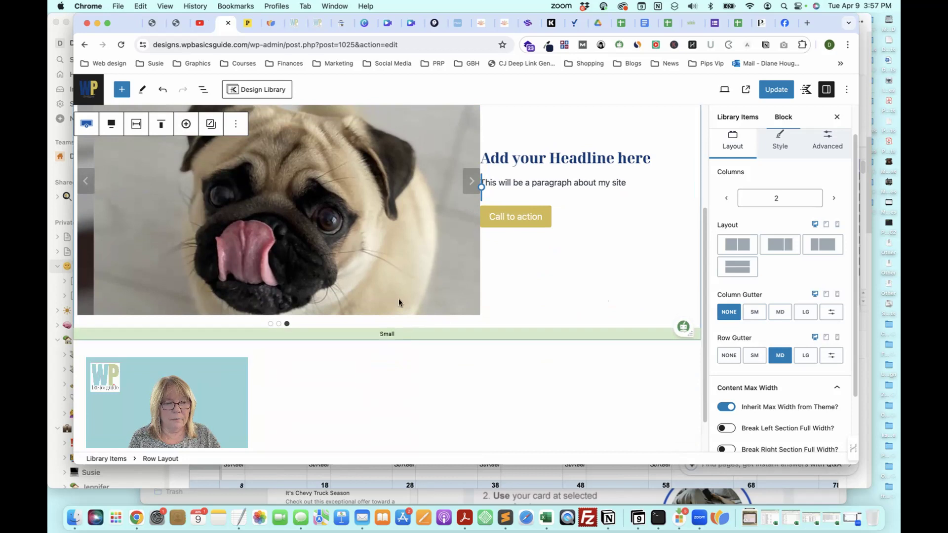
click(782, 313)
Step: Try gold D6BA4F and navy 0B3A79 as the Row Layout's background color, then settle on light blue C7DBE6
scroll(748, 381, down, 3)
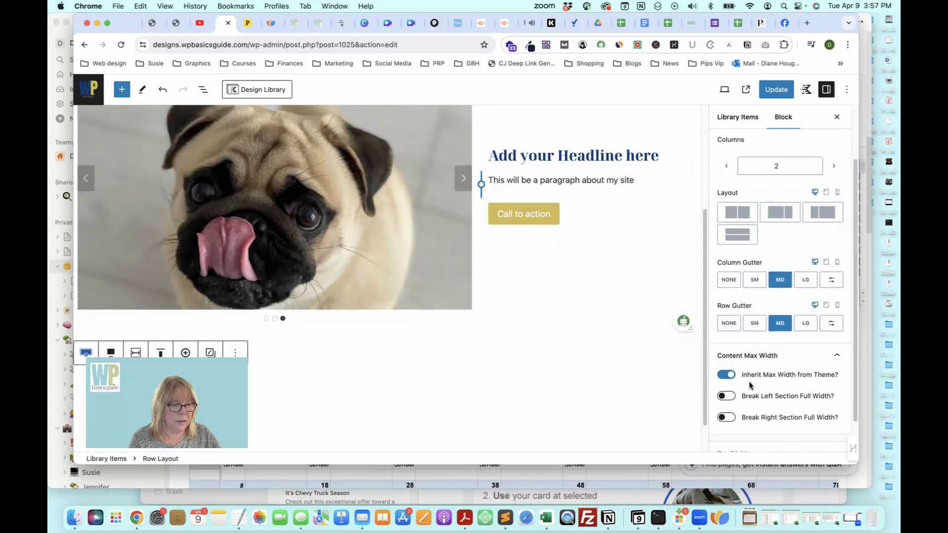
scroll(749, 369, up, 5)
click(787, 174)
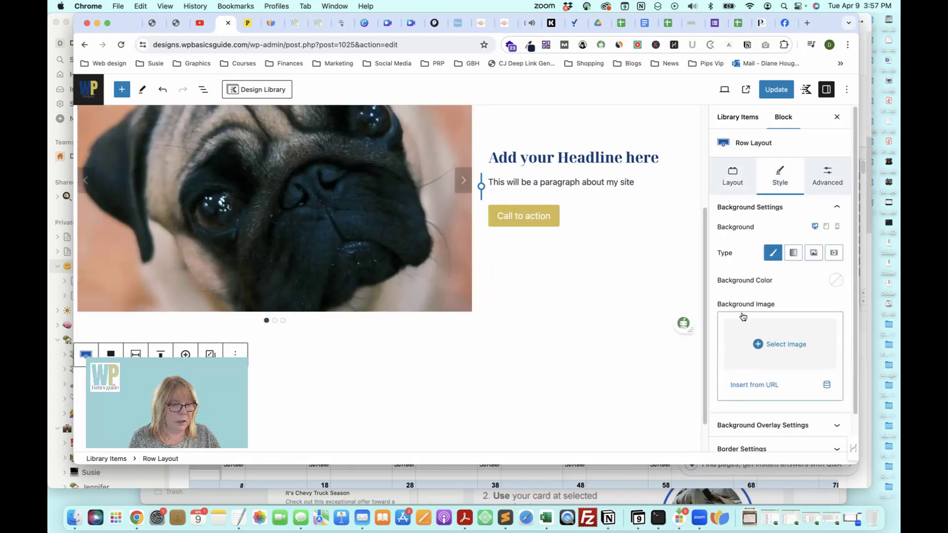
click(836, 281)
click(691, 258)
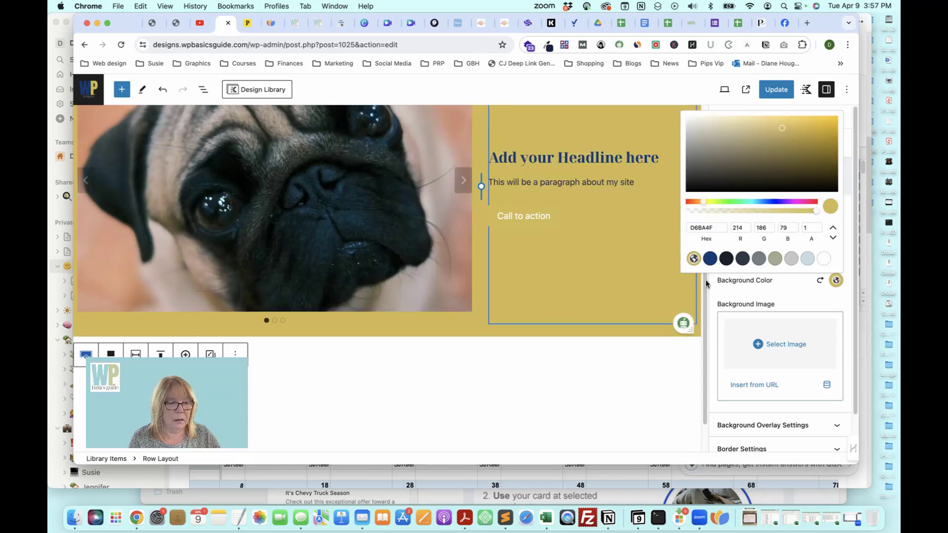
click(710, 258)
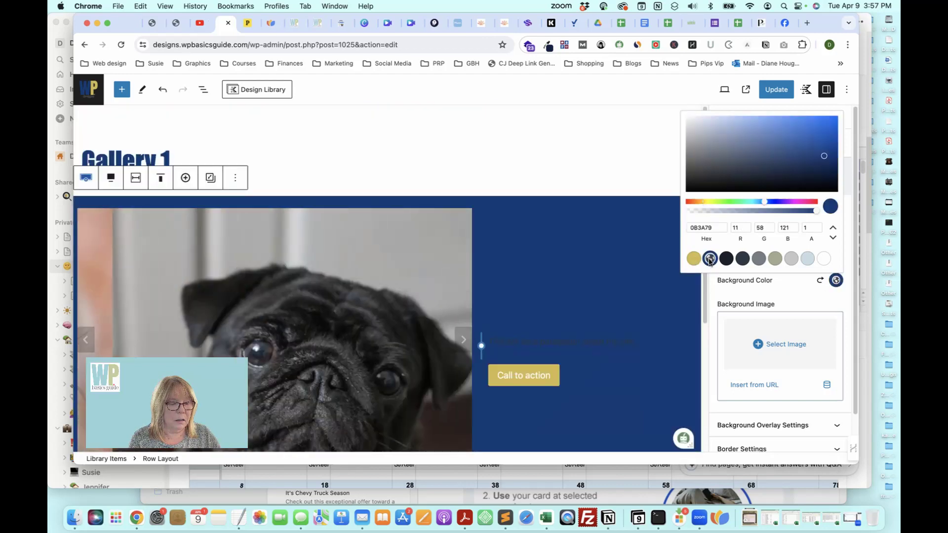
scroll(654, 330, down, 2)
scroll(656, 337, down, 3)
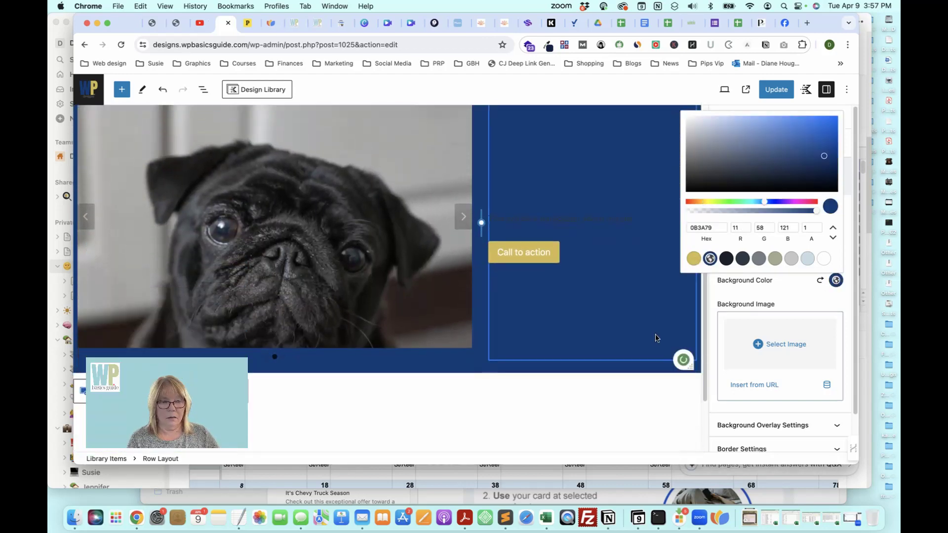
click(808, 259)
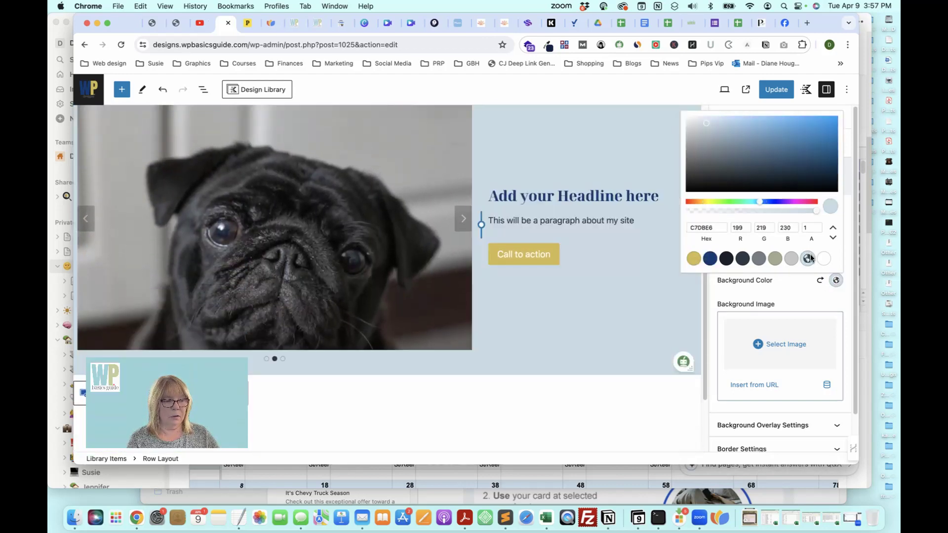
scroll(601, 323, up, 3)
scroll(620, 336, down, 3)
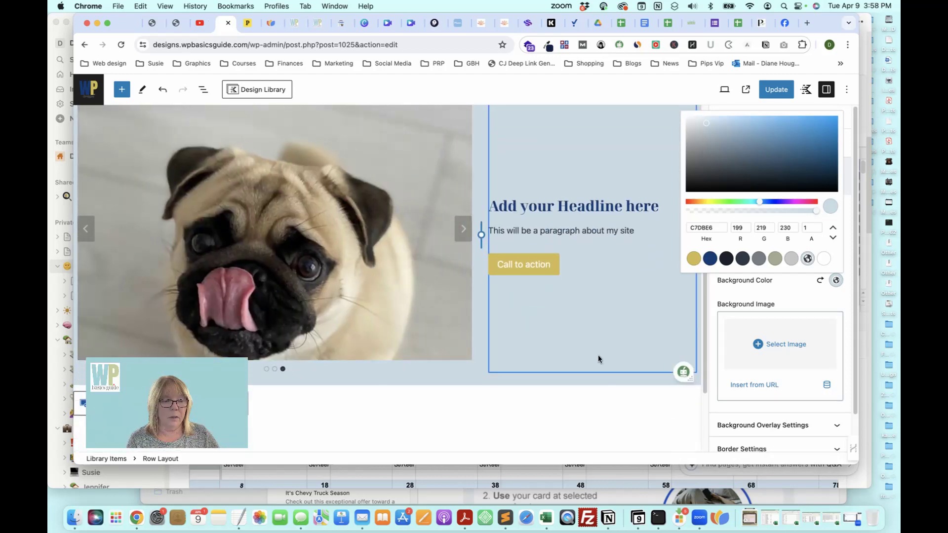
click(782, 291)
Step: Give the Row Layout a 2 px border in navy 0B3A79 and update the pattern item
scroll(781, 326, down, 2)
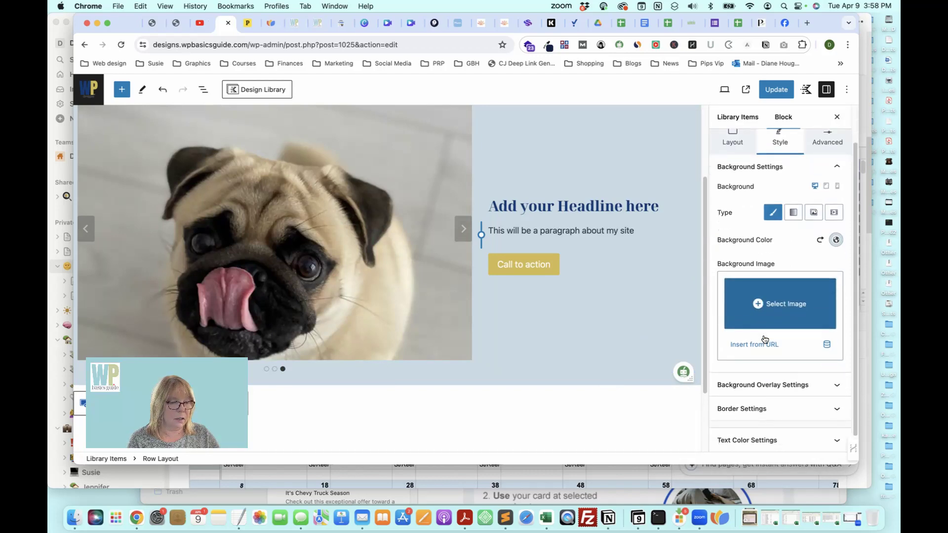
click(782, 409)
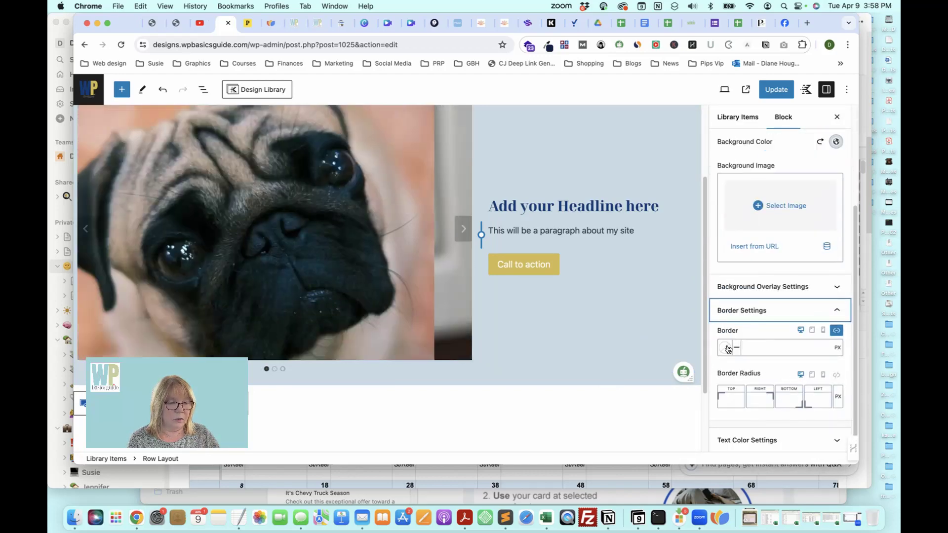
click(726, 346)
click(597, 327)
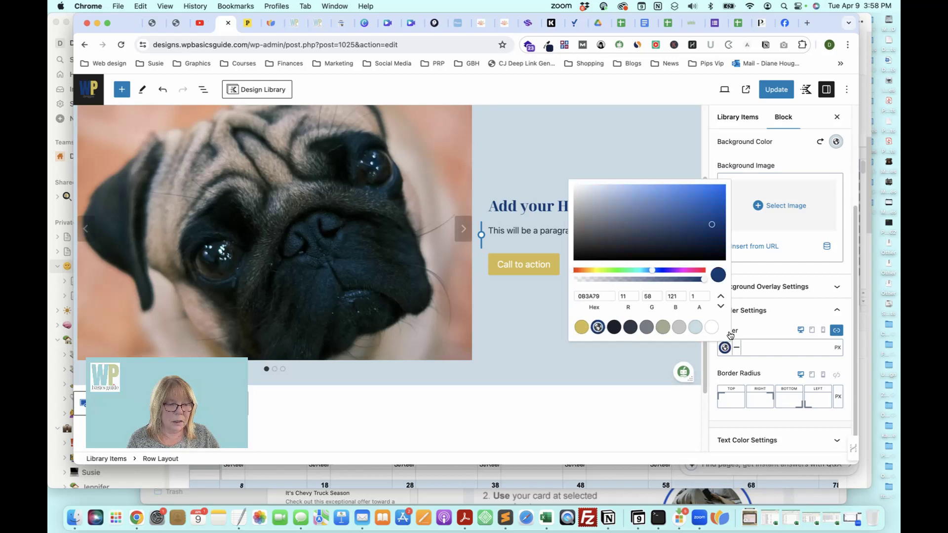
click(759, 357)
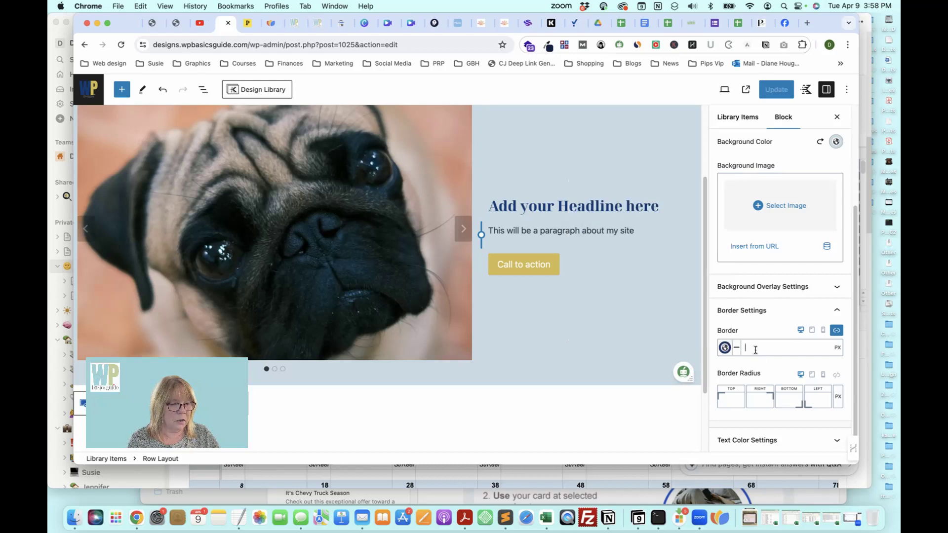
click(781, 346)
text(2)
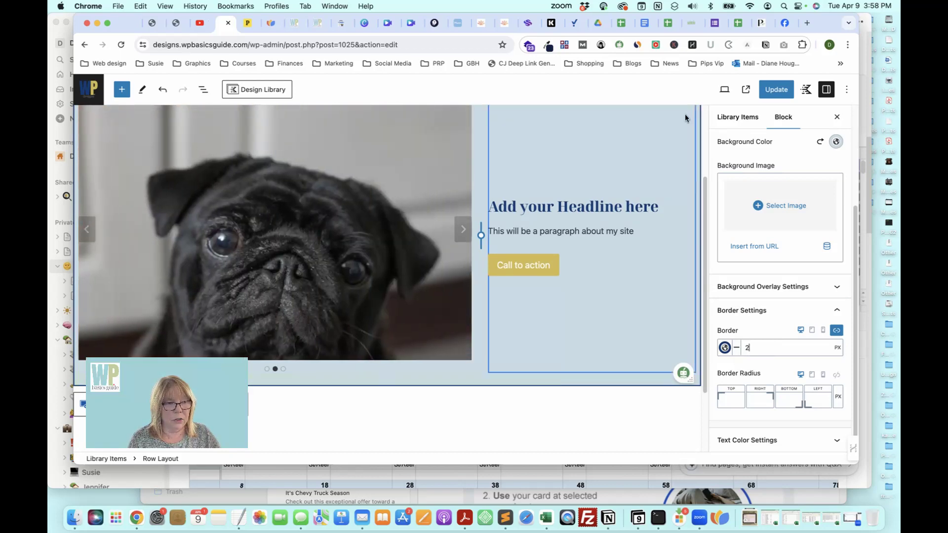
click(766, 94)
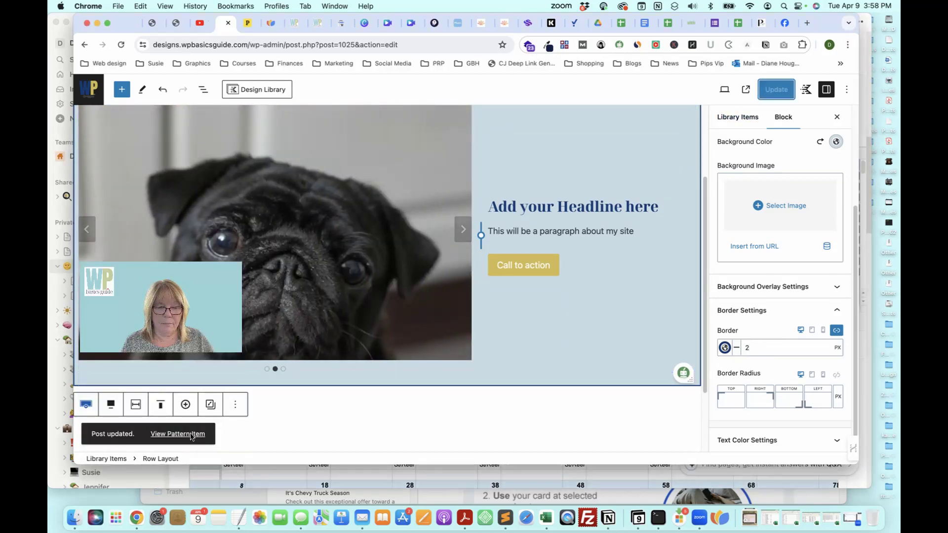
Step: View the full-width row with its light blue background and border on the live page and cycle through the slides
click(191, 437)
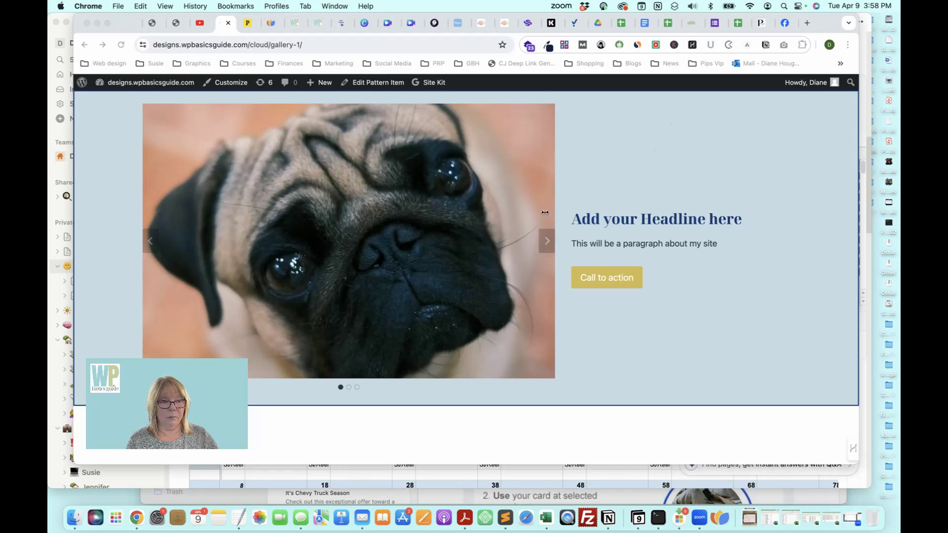
click(547, 241)
click(546, 241)
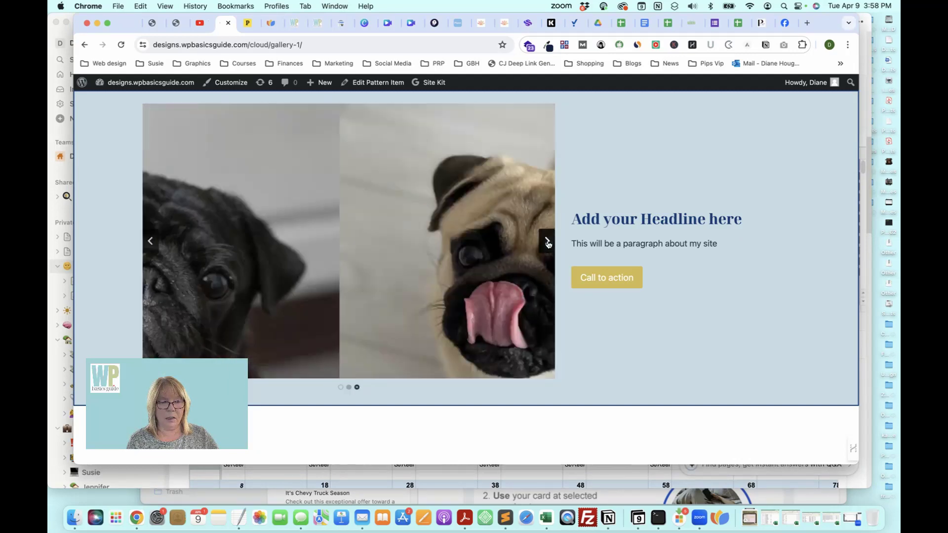
click(546, 241)
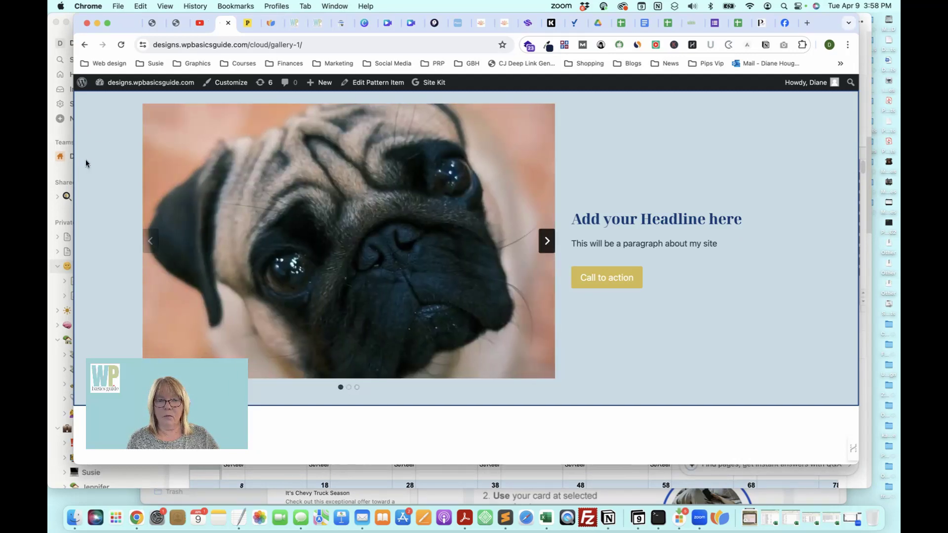
Step: Reopen the pattern item for editing, turn off the theme content inner width for the Row Layout, and update it
click(389, 83)
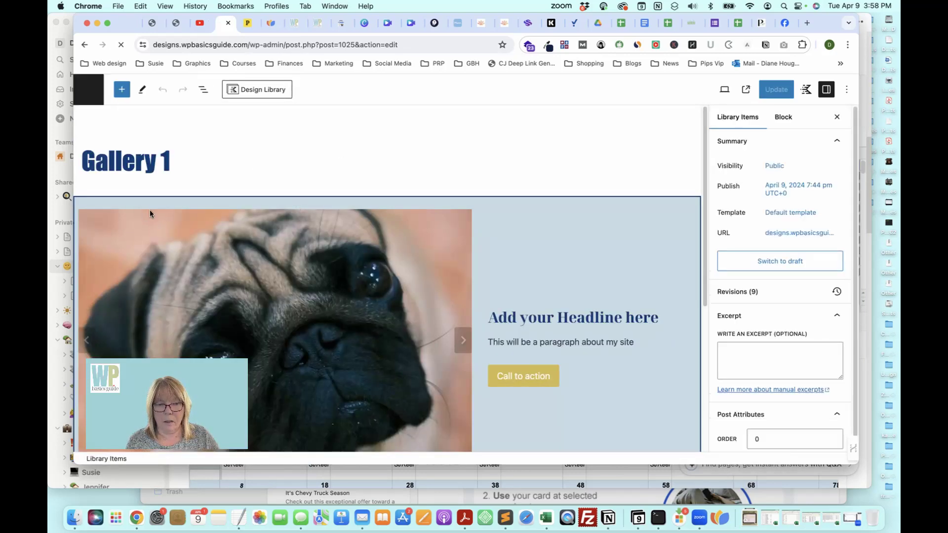
click(234, 201)
click(232, 179)
click(203, 201)
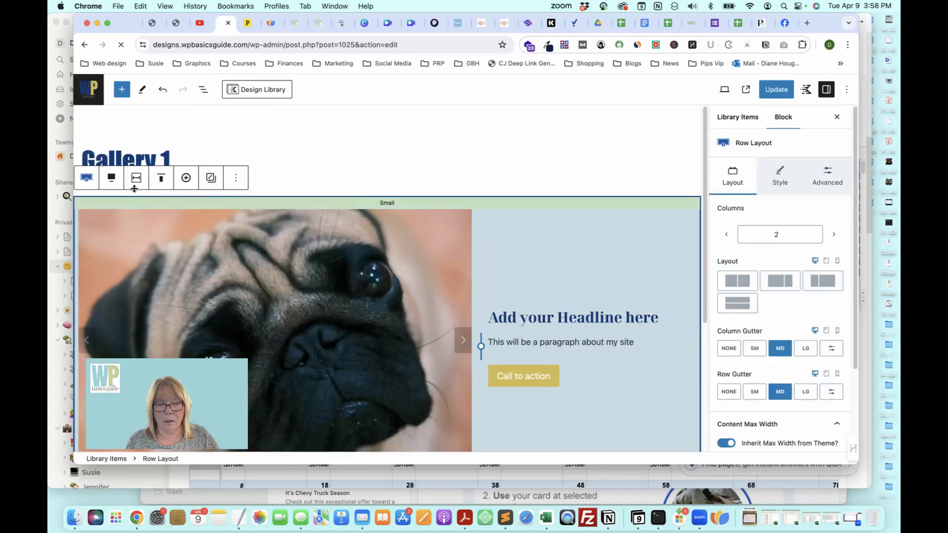
click(136, 178)
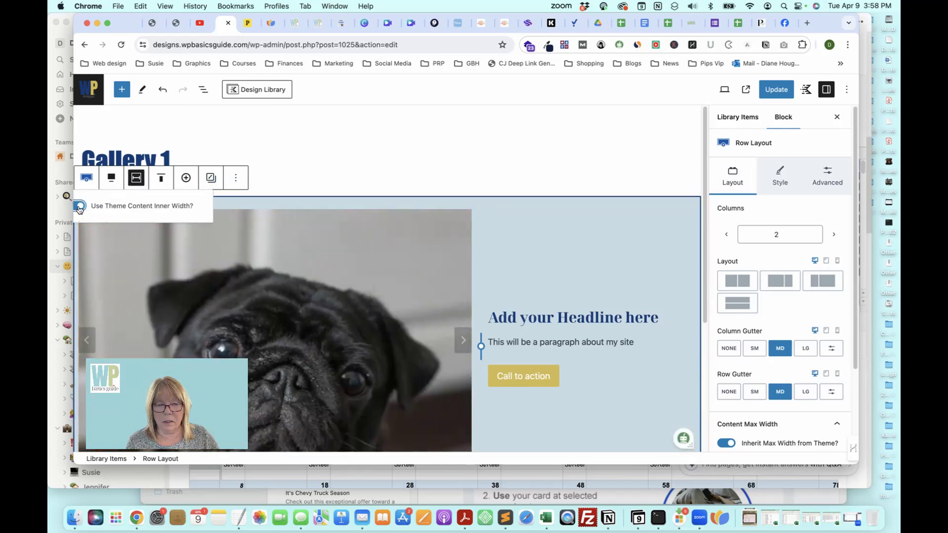
click(78, 206)
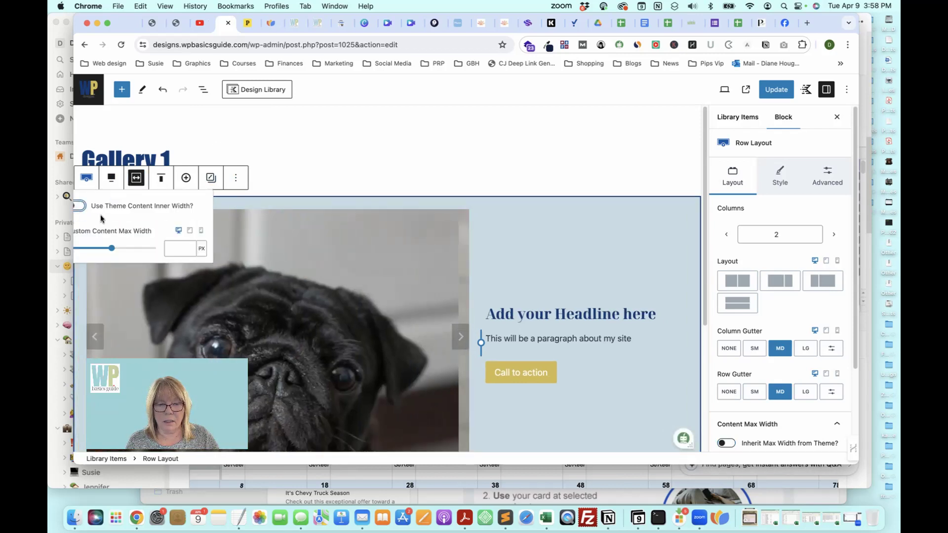
click(366, 173)
click(771, 91)
Step: Try slowing the slider gallery's autoplay speed to 10710 and check the updated pattern item on the live page
scroll(435, 275, down, 3)
click(435, 275)
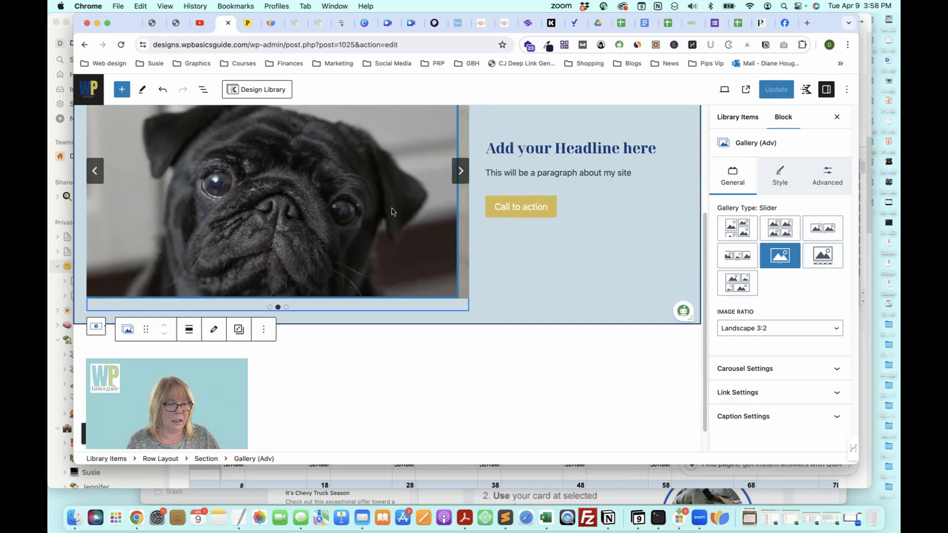
scroll(775, 365, down, 1)
click(774, 400)
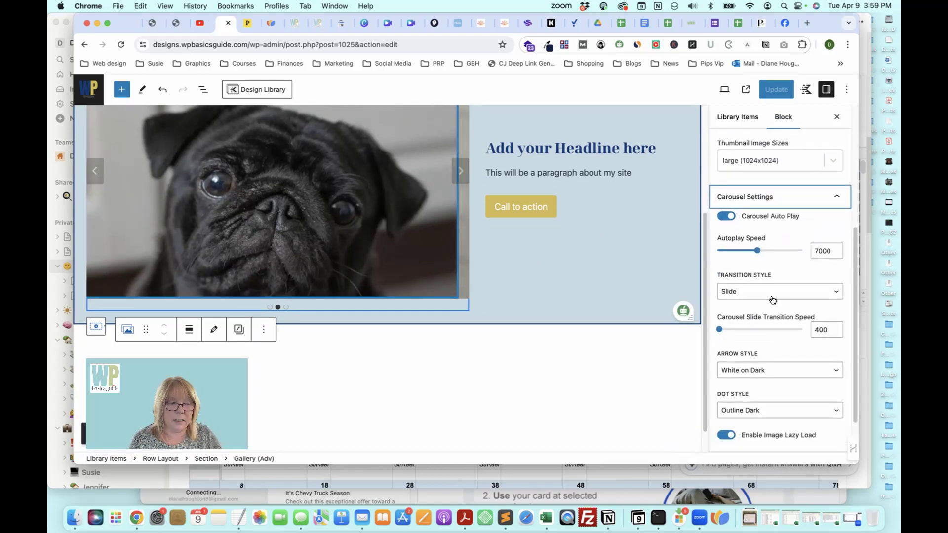
click(776, 252)
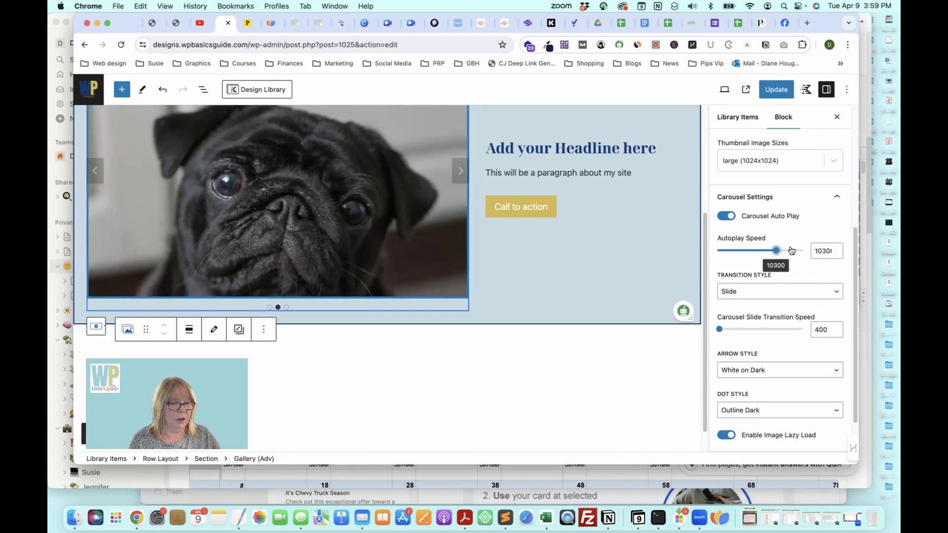
drag(780, 253, 791, 252)
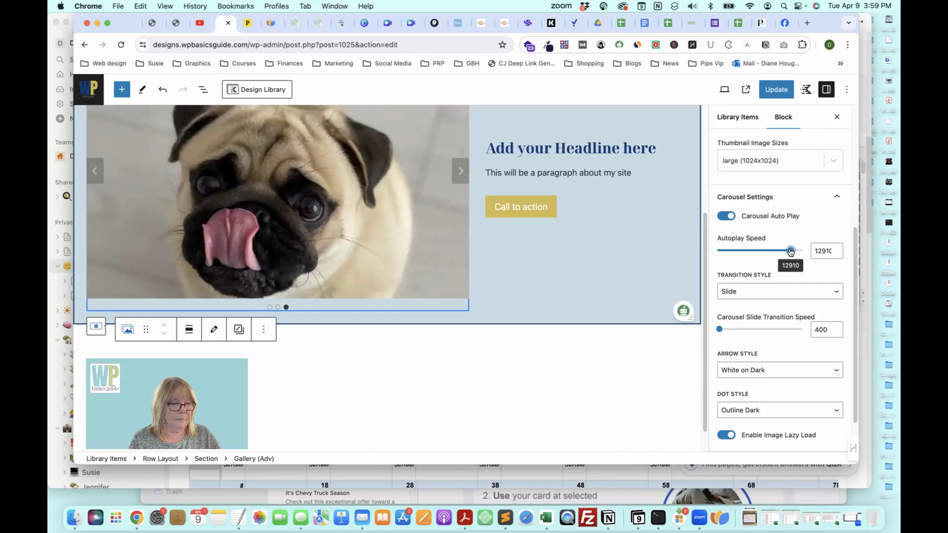
mouse_move(791, 252)
mouse_down()
mouse_move(770, 251)
mouse_move(779, 251)
mouse_up()
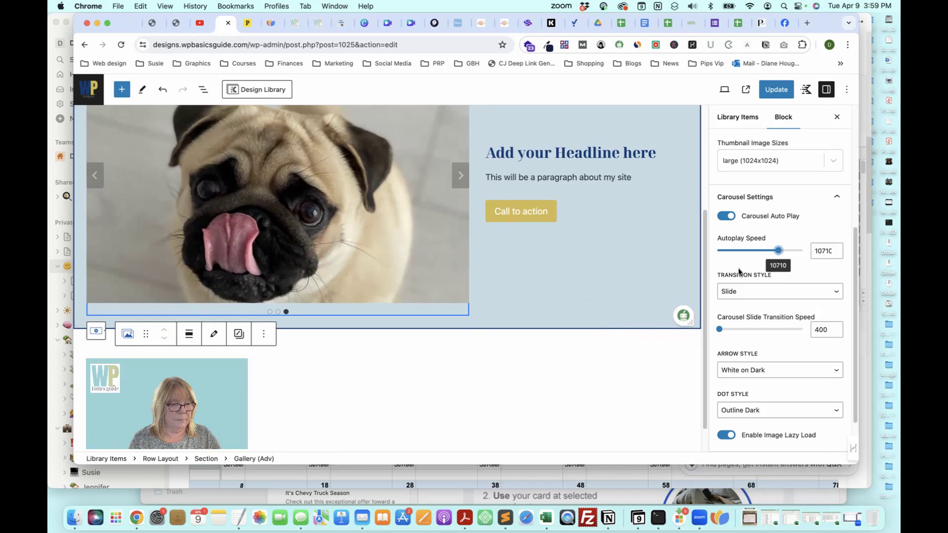
click(776, 89)
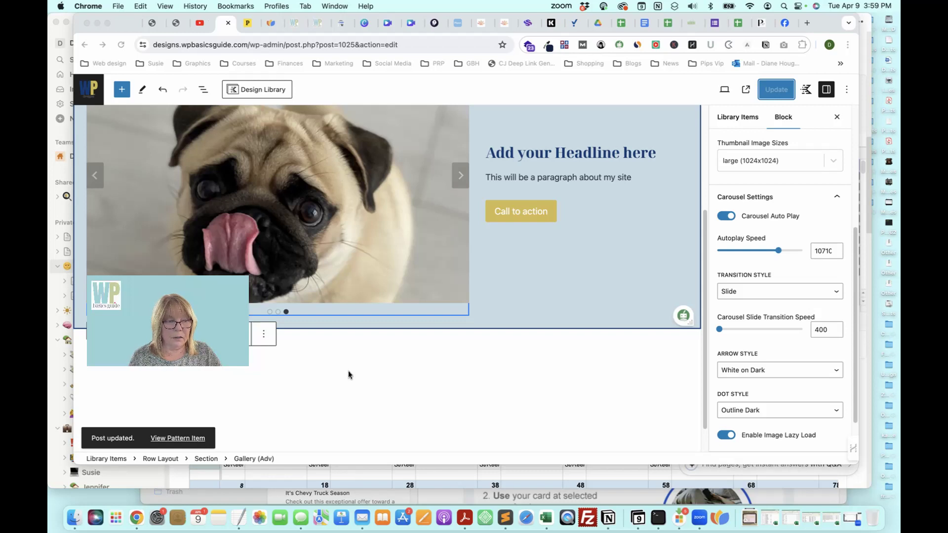
click(188, 439)
click(187, 439)
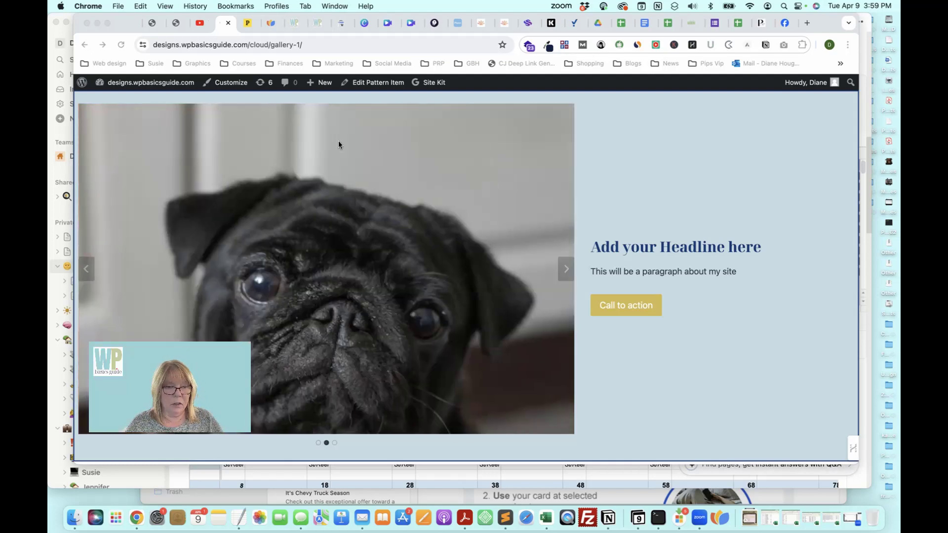
Step: Reopen the pattern item, set the slider gallery's autoplay speed to 1360 and update it
click(376, 85)
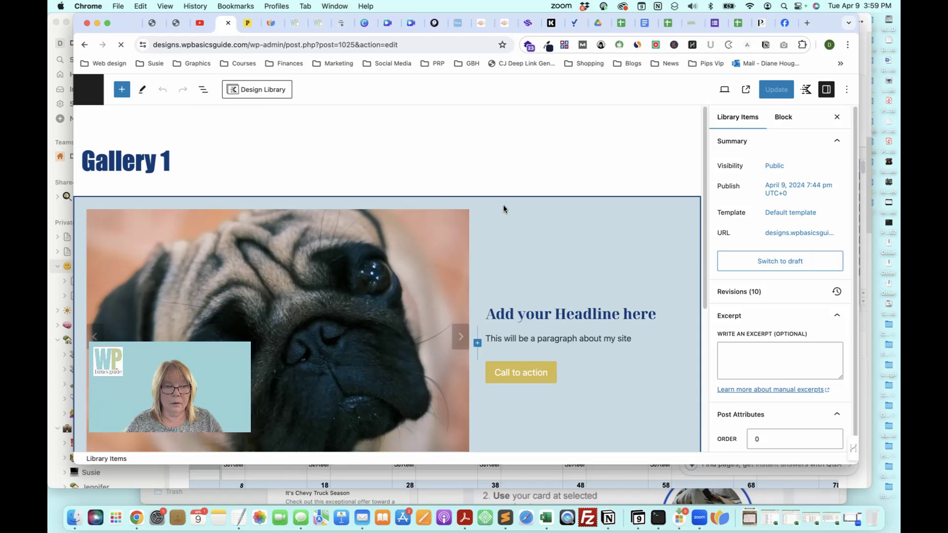
click(504, 203)
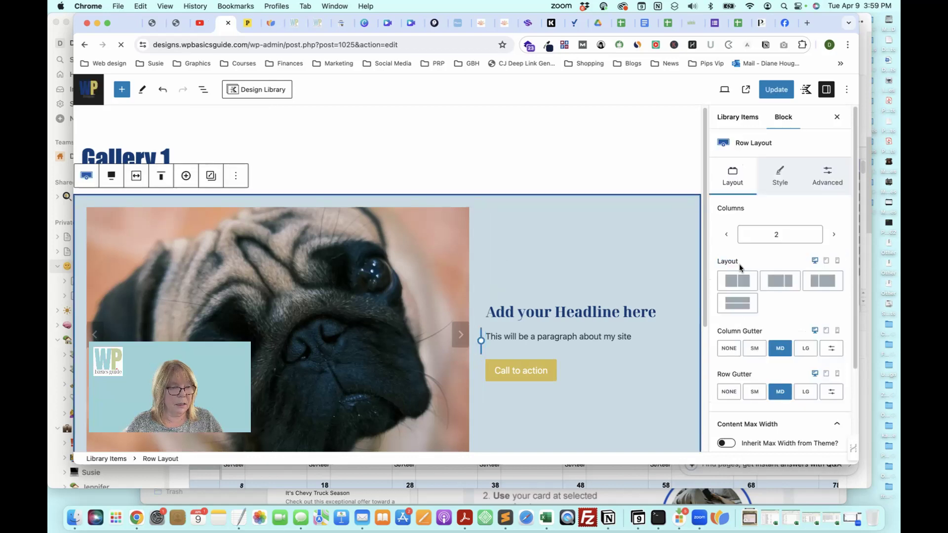
click(408, 259)
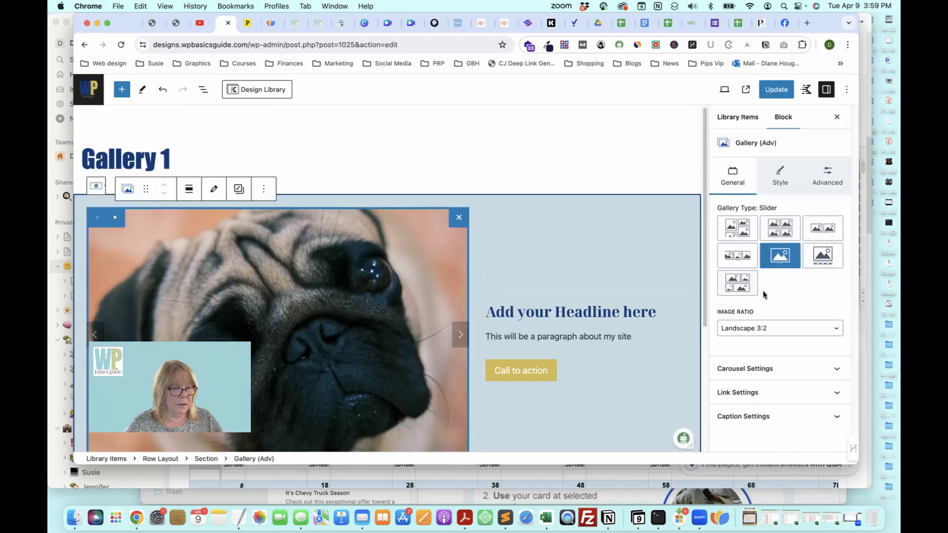
click(780, 369)
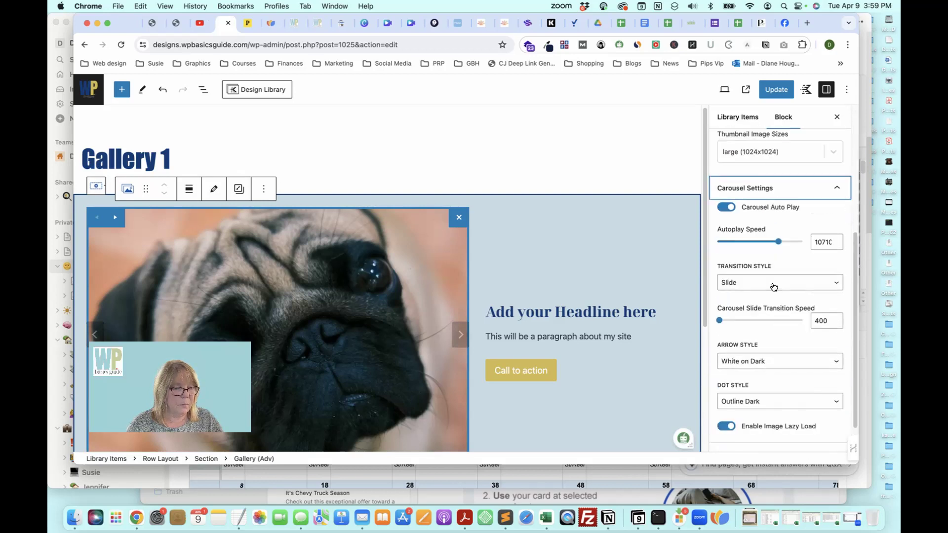
click(736, 242)
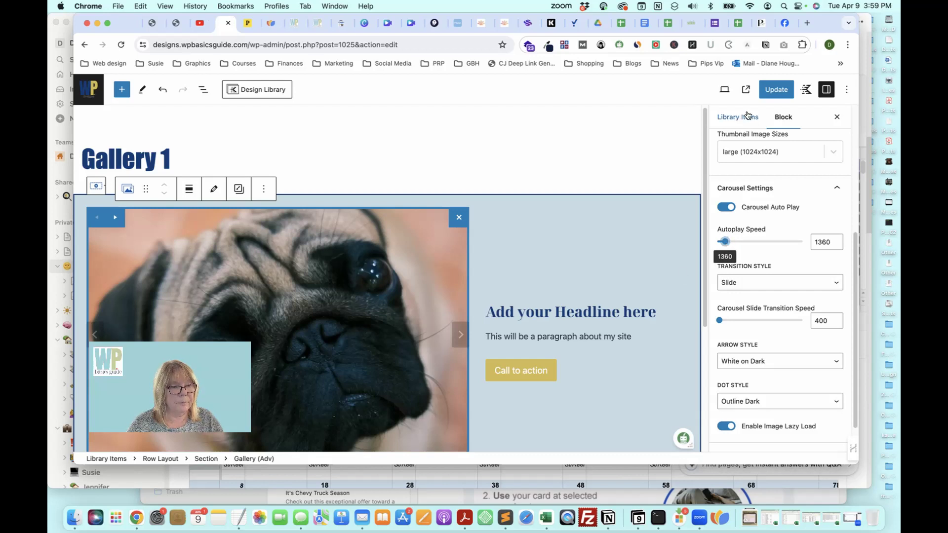
click(768, 92)
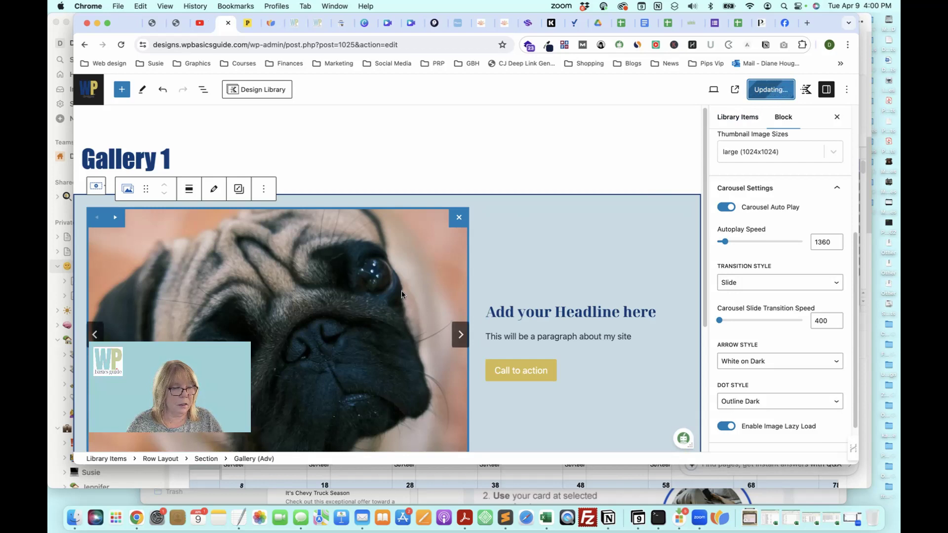
Step: View the pattern item's live page to check how fast the pug slides rotate
drag(170, 387, 190, 289)
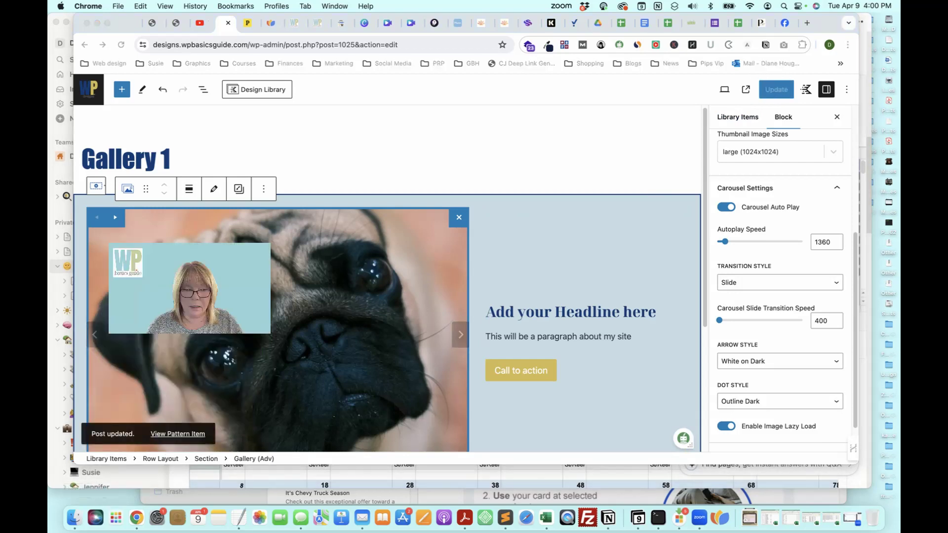
click(191, 435)
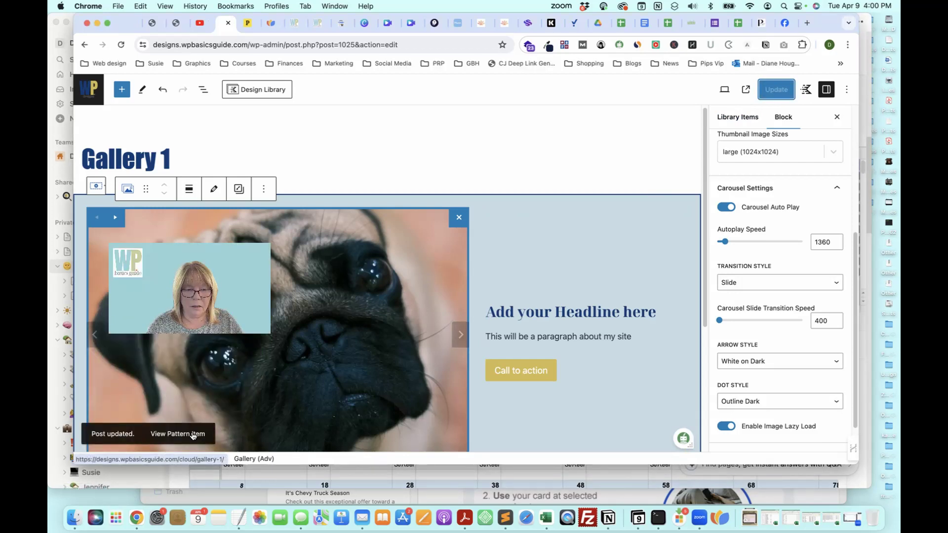
click(192, 434)
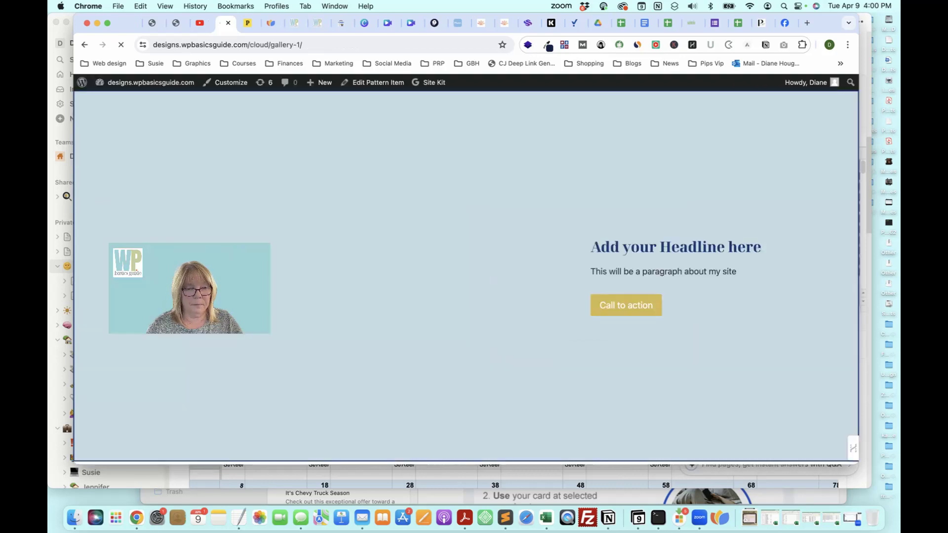
drag(190, 289, 176, 390)
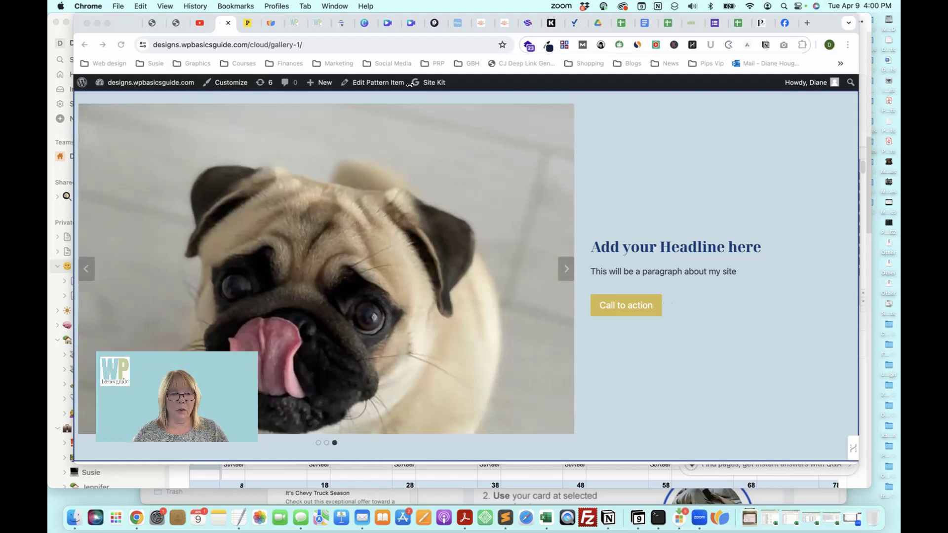
Step: Clear the Row Layout's background color in the pattern item, then update and view it live
click(382, 83)
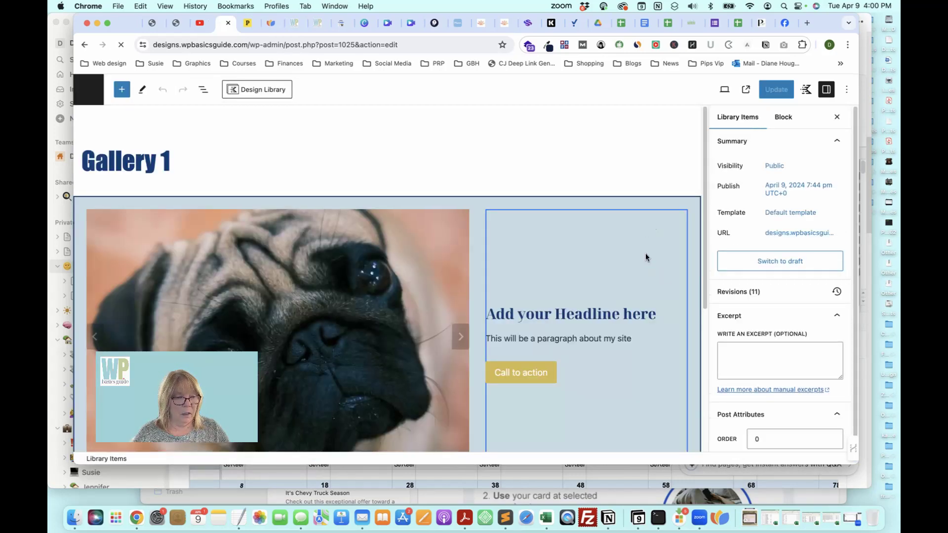
click(622, 206)
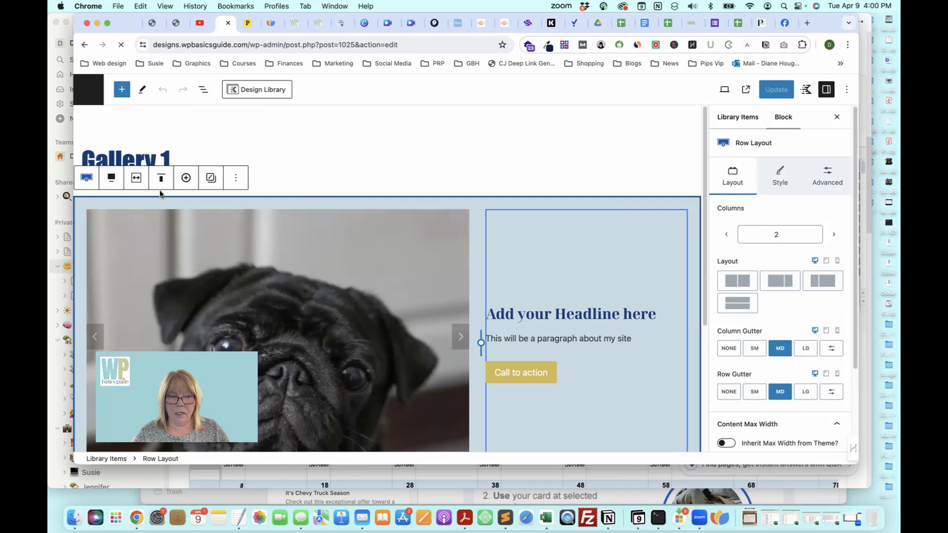
click(776, 178)
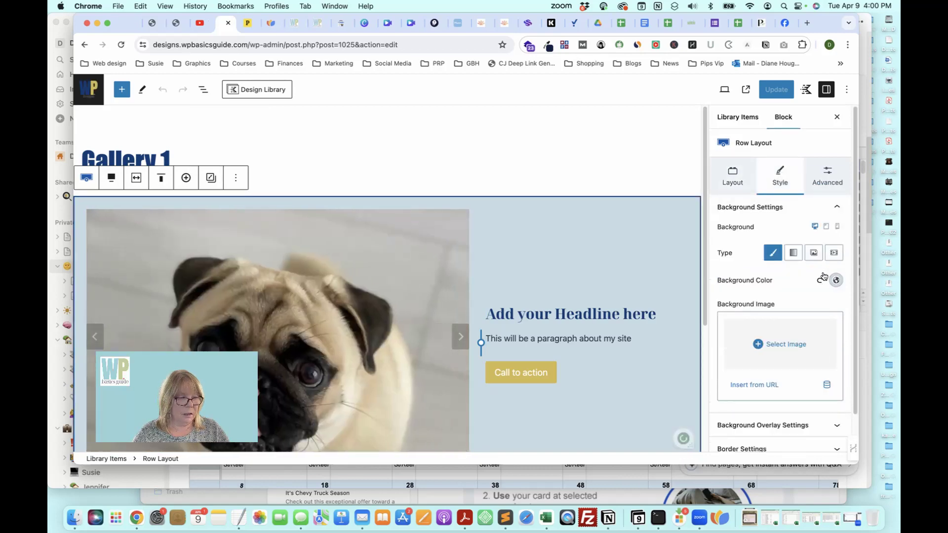
scroll(582, 256, down, 3)
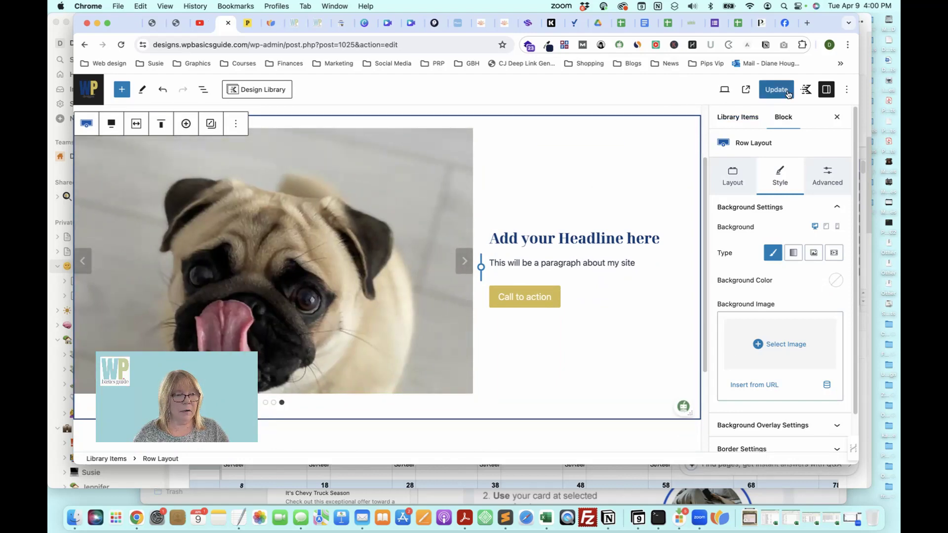
click(785, 90)
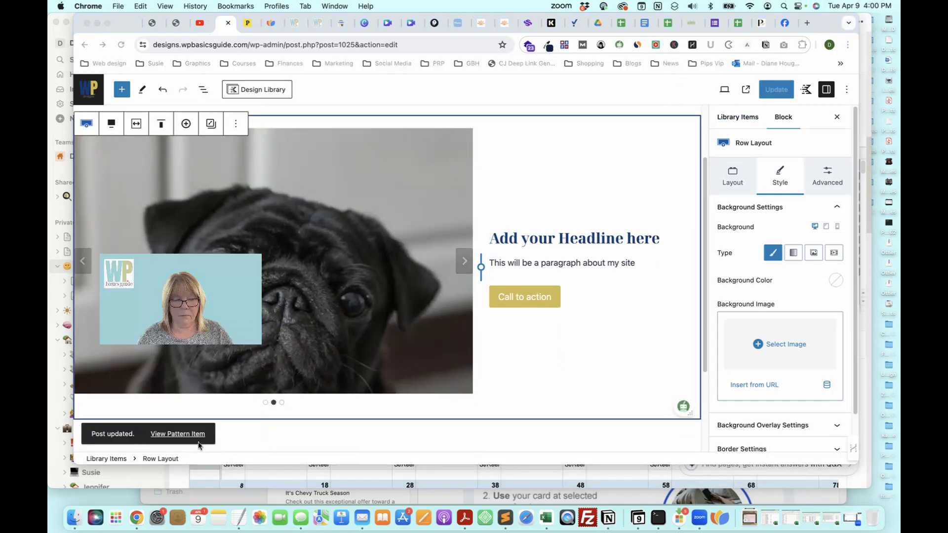
click(187, 434)
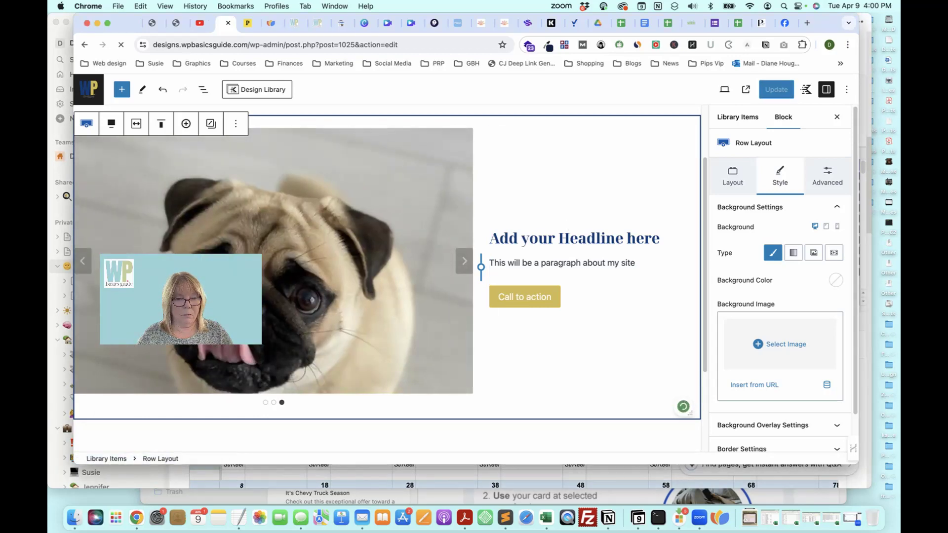